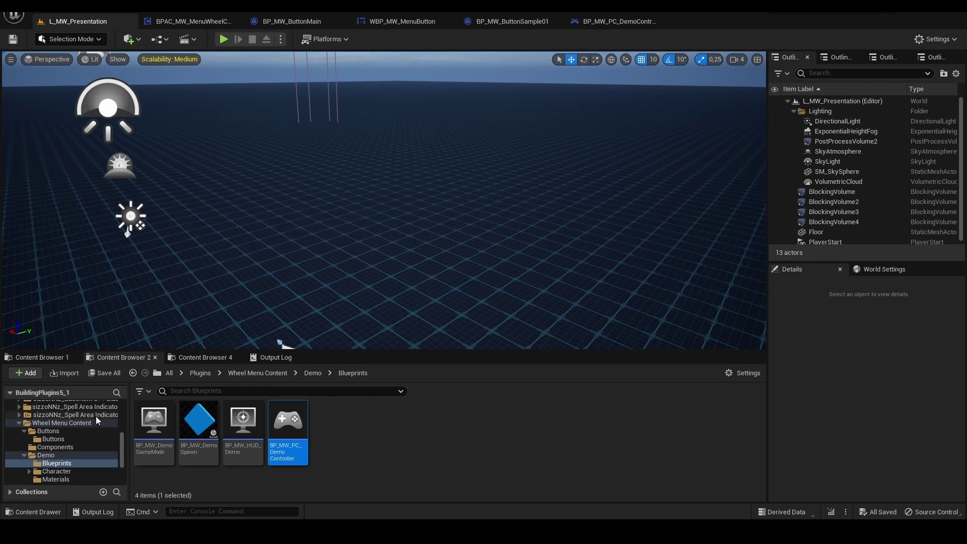
pyautogui.scroll(-1, 91, 421)
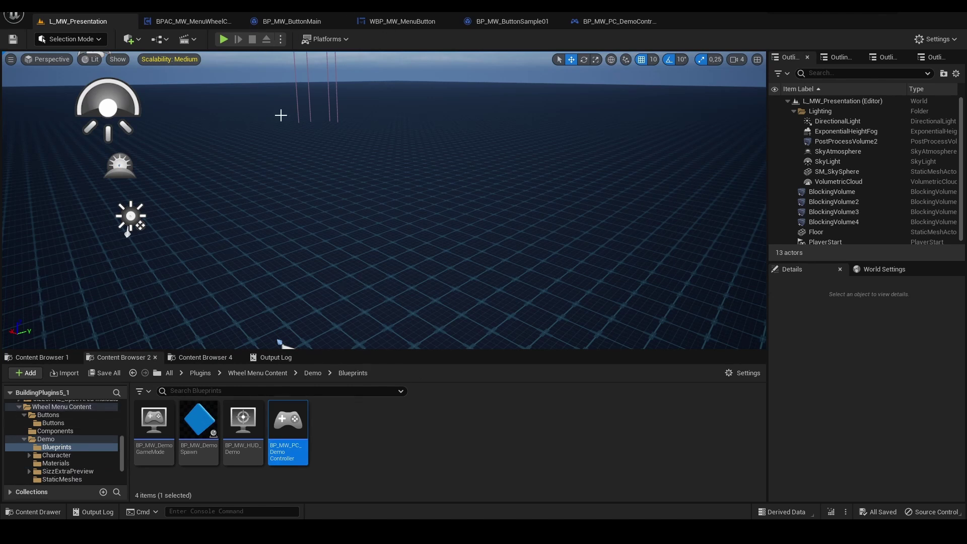
pyautogui.moveTo(336, 115); pyautogui.dragTo(453, 151, button='right')
pyautogui.press('s')
pyautogui.press('a')
pyautogui.press('w')
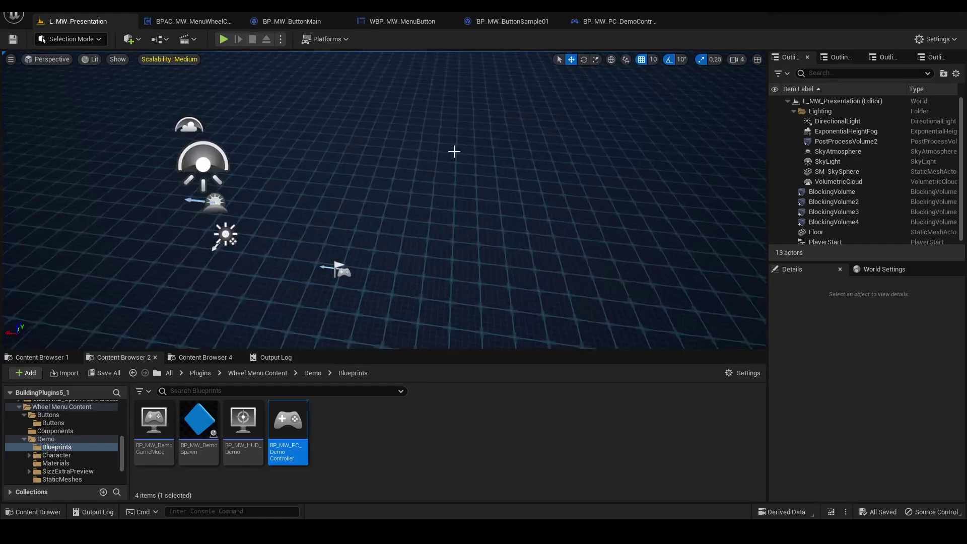
pyautogui.click(222, 43)
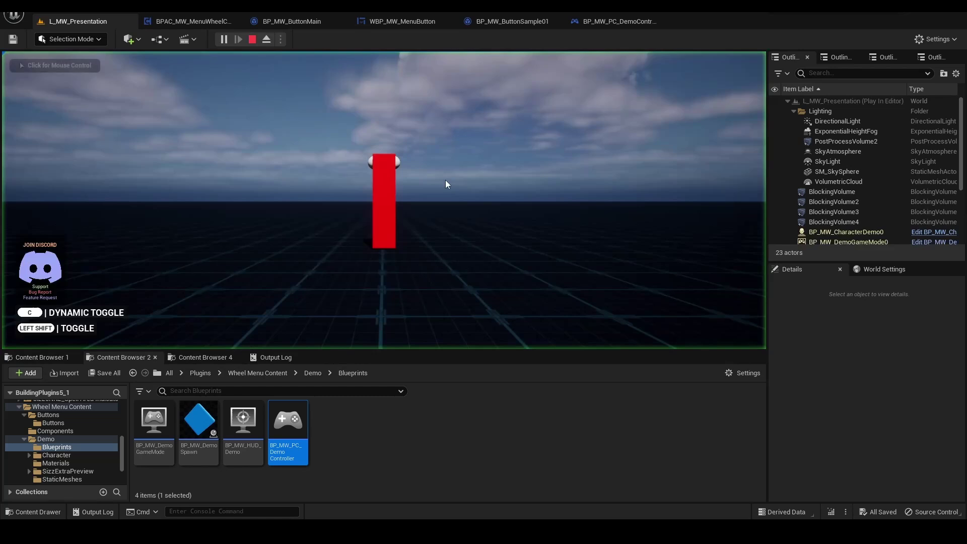
pyautogui.press('Escape')
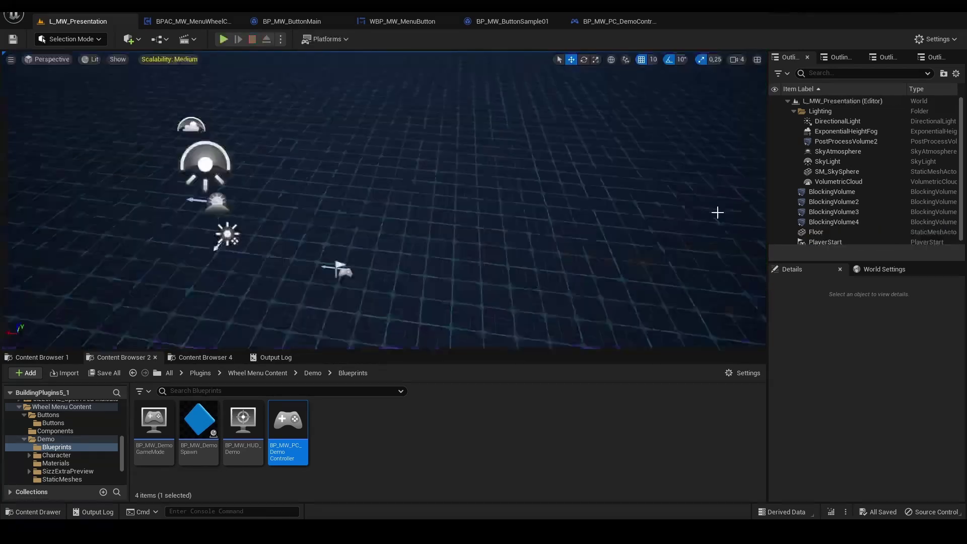
# Step: Run the level in a new preview window and walk the demo character around
pyautogui.click(281, 39)
pyautogui.click(363, 89)
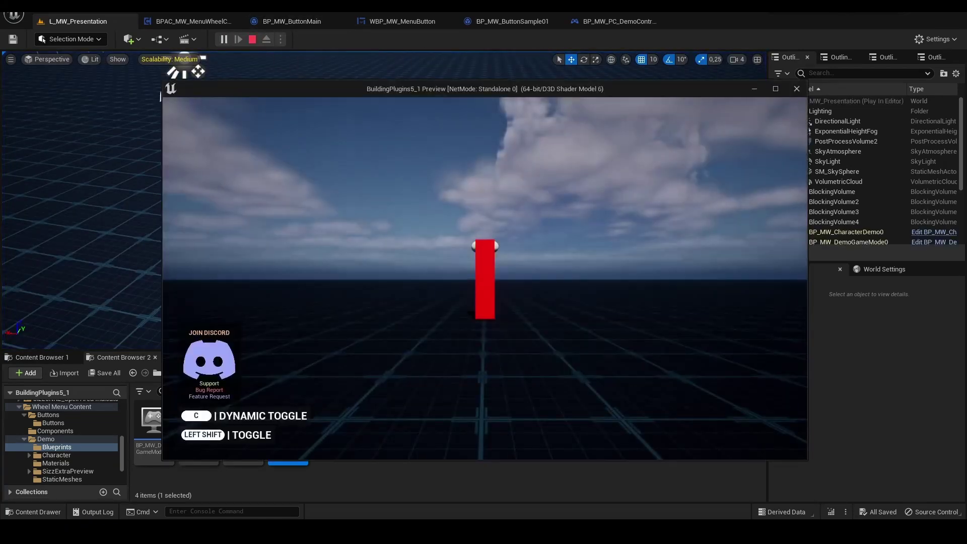
pyautogui.press('d')
pyautogui.press('a')
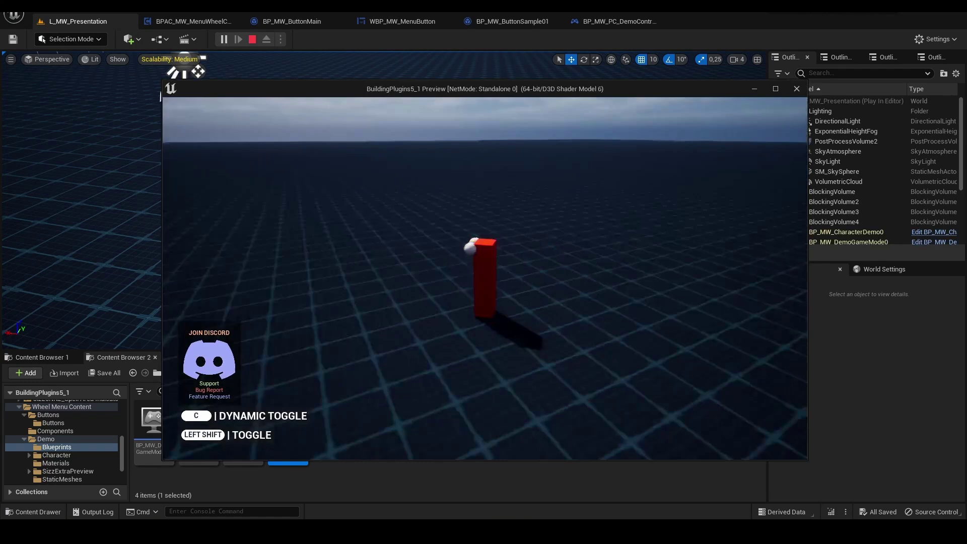
pyautogui.press('d')
pyautogui.press('w')
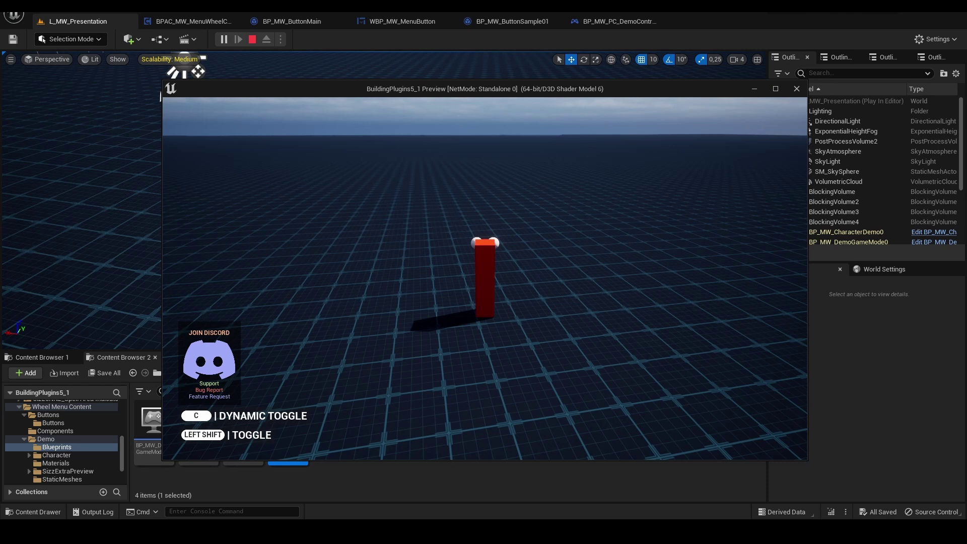
# Step: Test the menu wheel's regular toggle by opening and closing it, trying the diamond button and moving the character
pyautogui.press('shift')
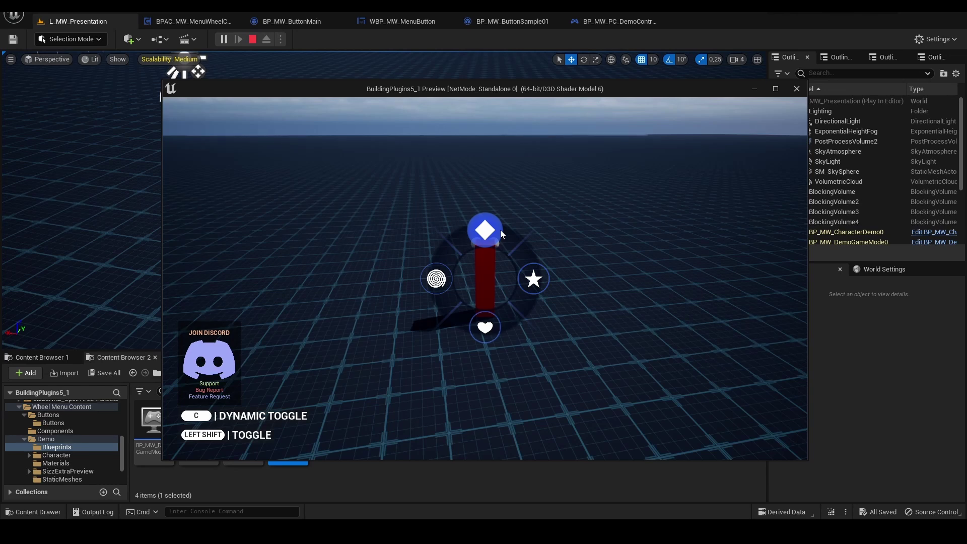
pyautogui.click(485, 230)
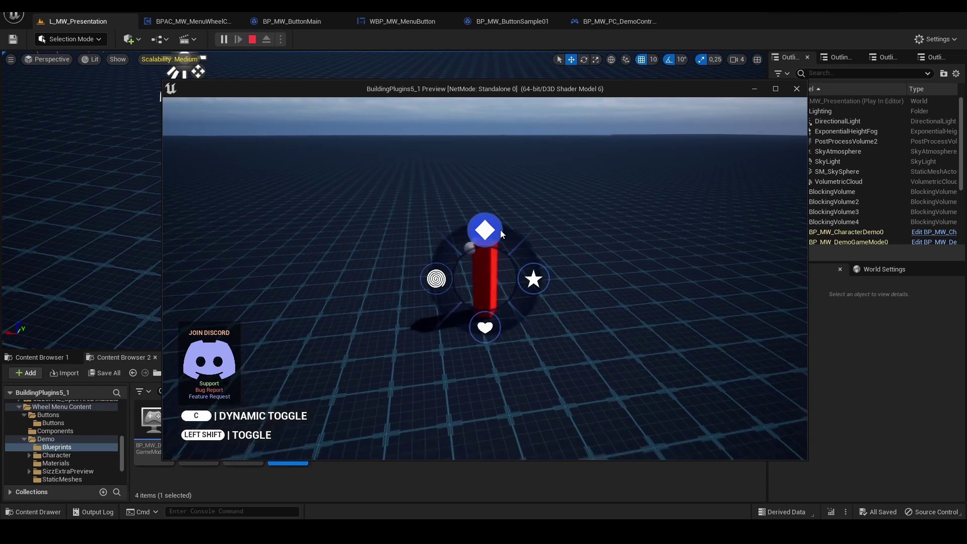
pyautogui.press('d')
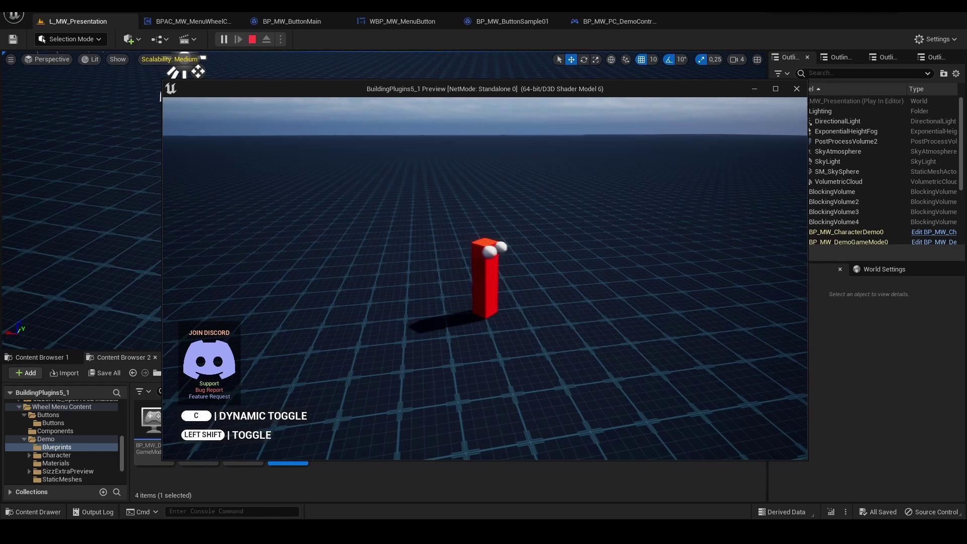
pyautogui.press('w')
pyautogui.press('s')
pyautogui.press('shift')
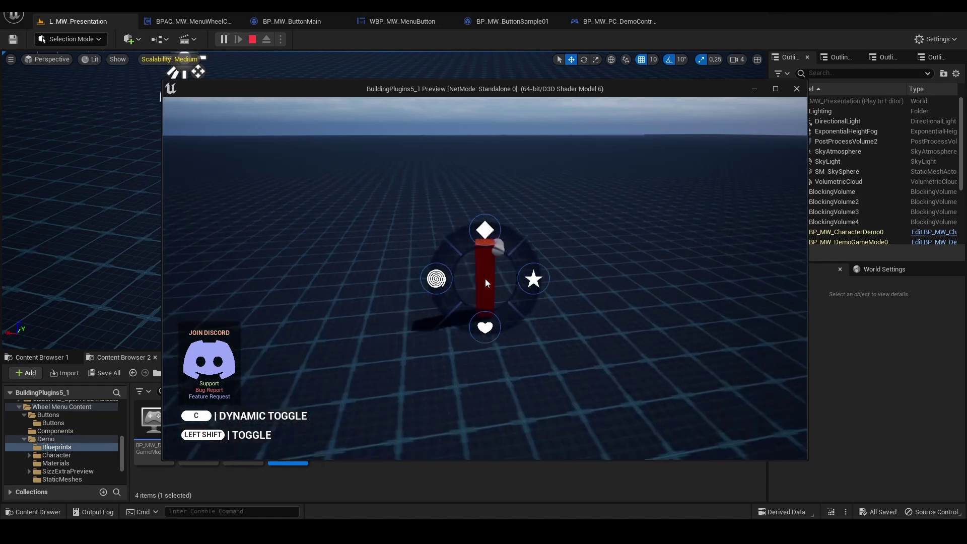
pyautogui.press('shift')
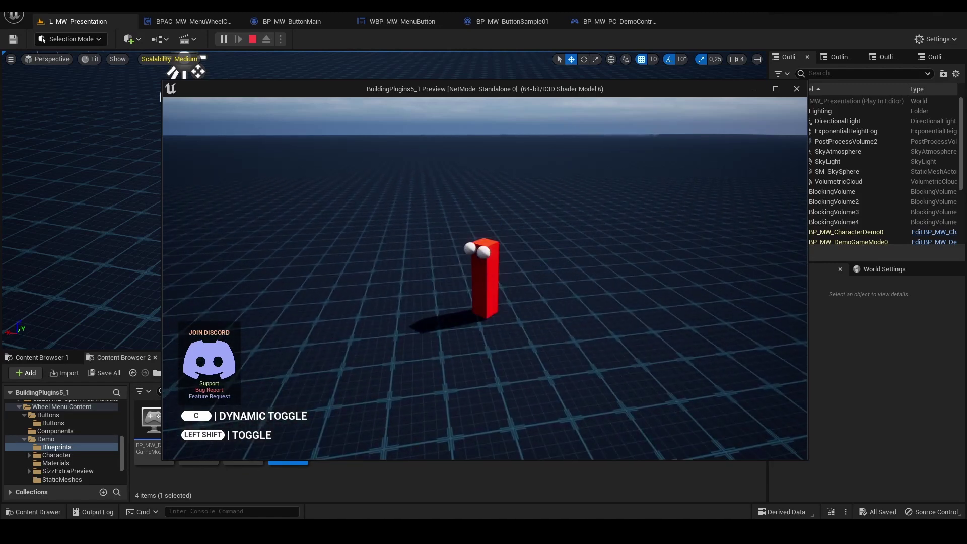
pyautogui.press('w')
pyautogui.press('d')
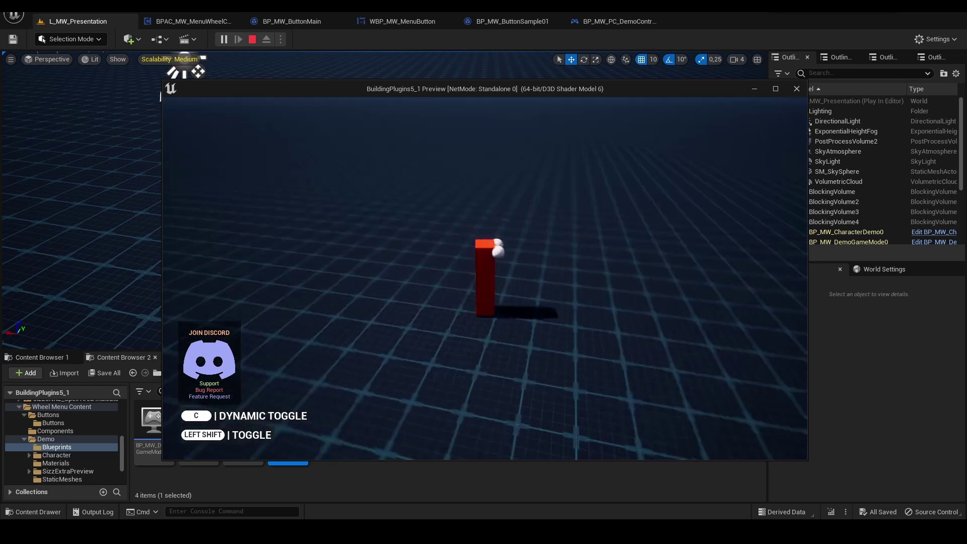
pyautogui.press('shift')
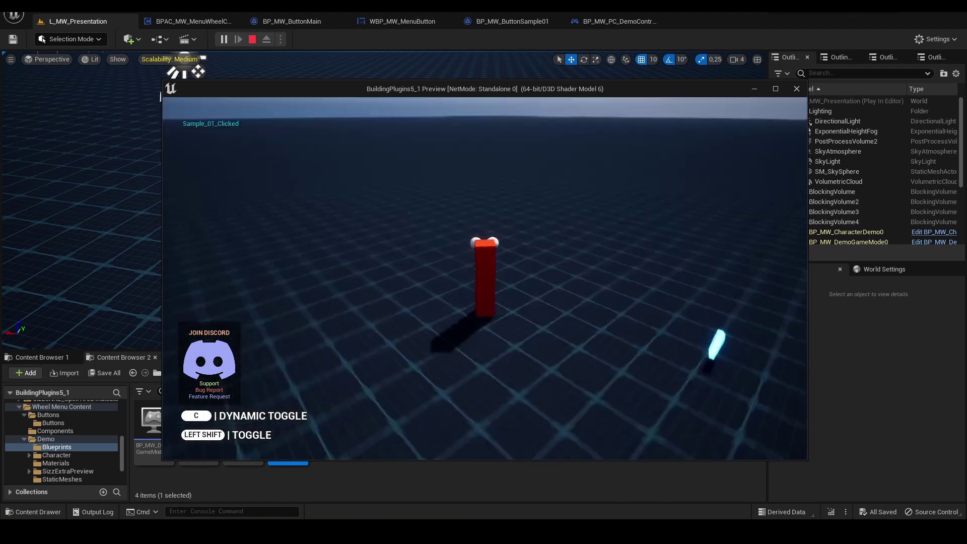
# Step: Trigger the star, spiral and heart buttons from the menu wheel in the running preview
pyautogui.press('c')
pyautogui.click(512, 294)
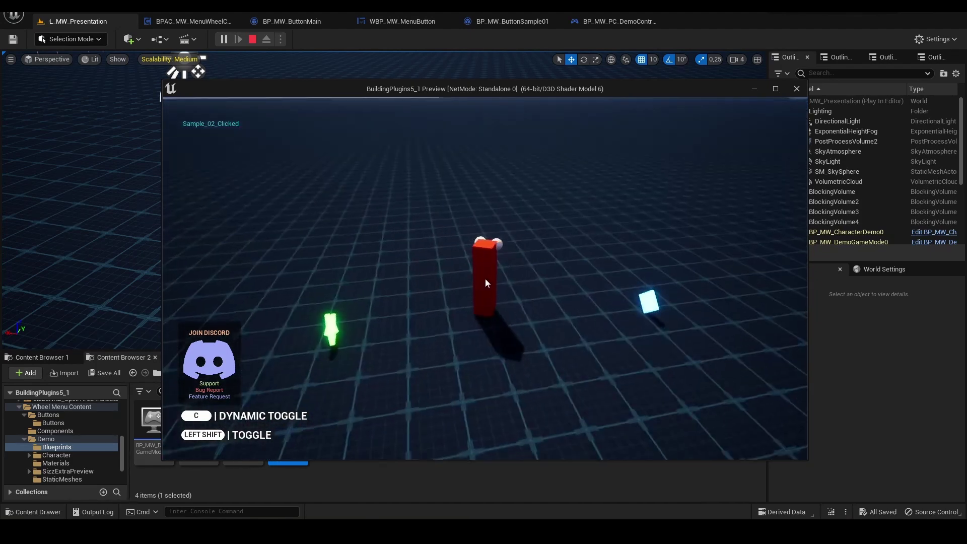
pyautogui.press('shift')
pyautogui.click(448, 284)
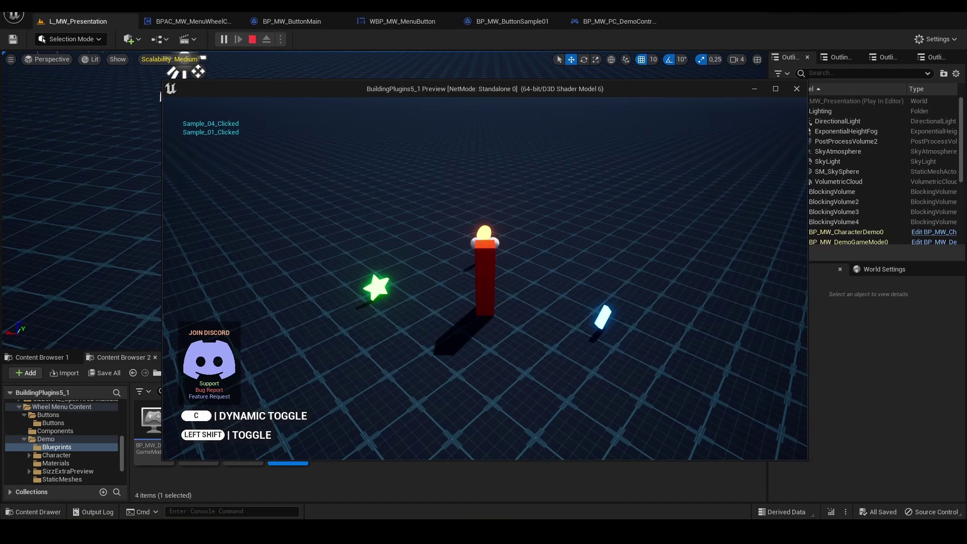
pyautogui.press('shift')
pyautogui.click(485, 324)
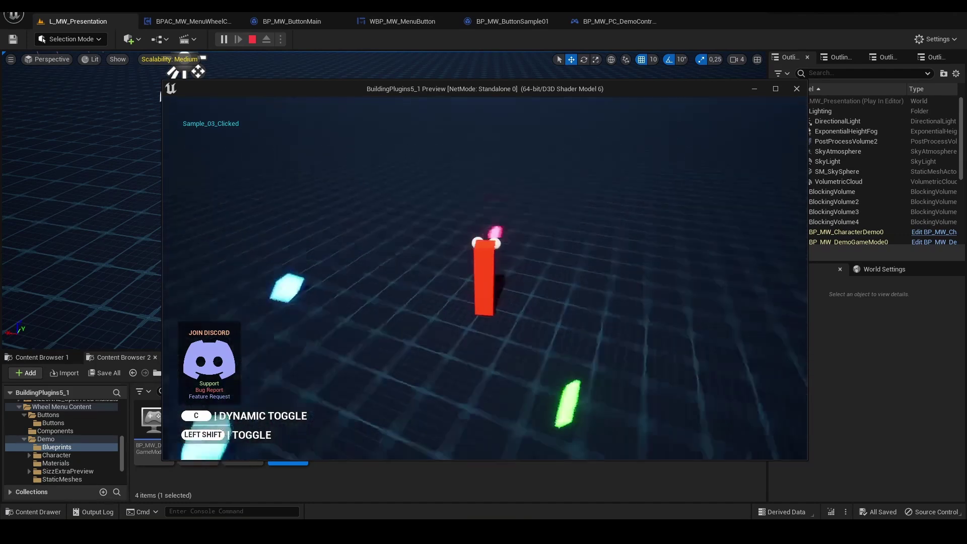
# Step: Trigger the diamond, star and spiral wheel buttons while moving the character, and end the preview
pyautogui.press('shift')
pyautogui.click(532, 282)
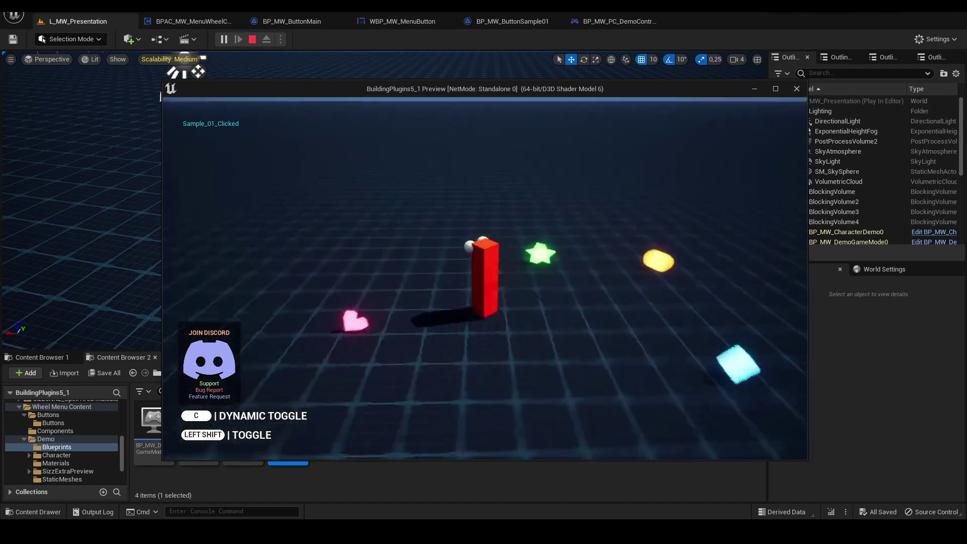
pyautogui.press('shift')
pyautogui.click(530, 286)
pyautogui.press('d')
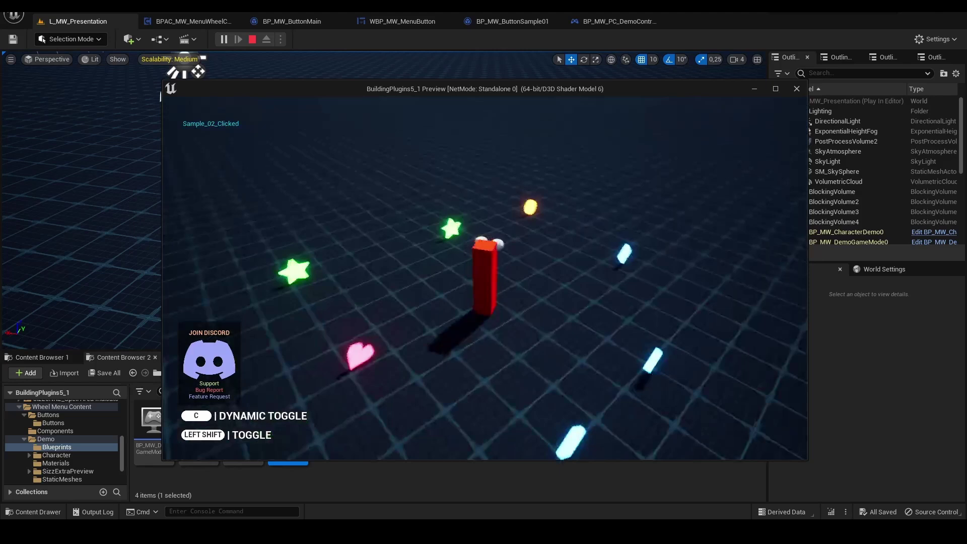
pyautogui.press('w')
pyautogui.press('shift')
pyautogui.click(439, 282)
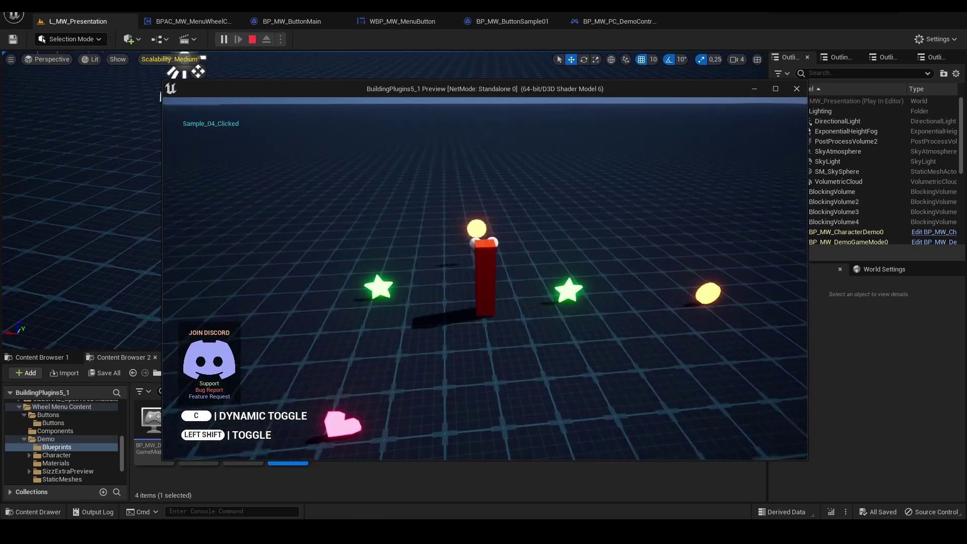
pyautogui.press('shift')
pyautogui.click(533, 278)
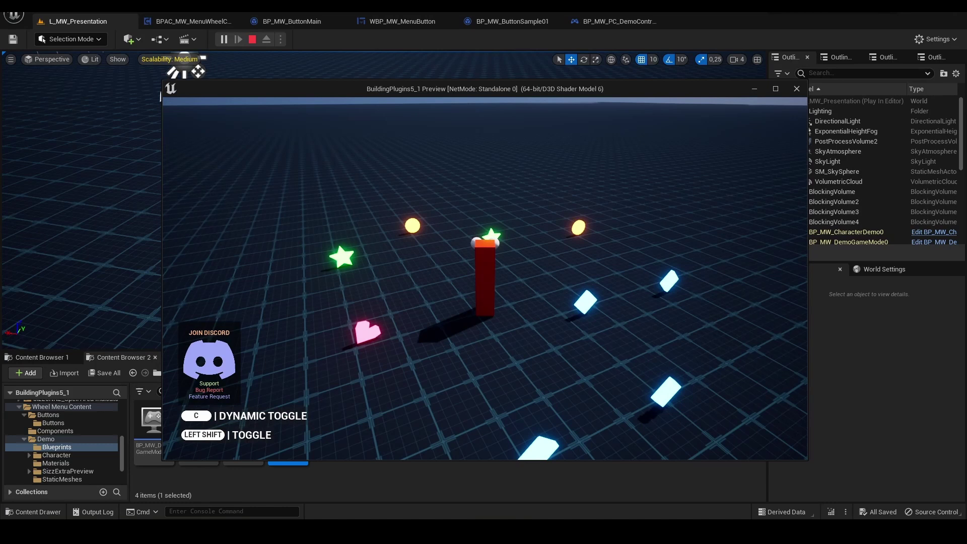
pyautogui.press('Escape')
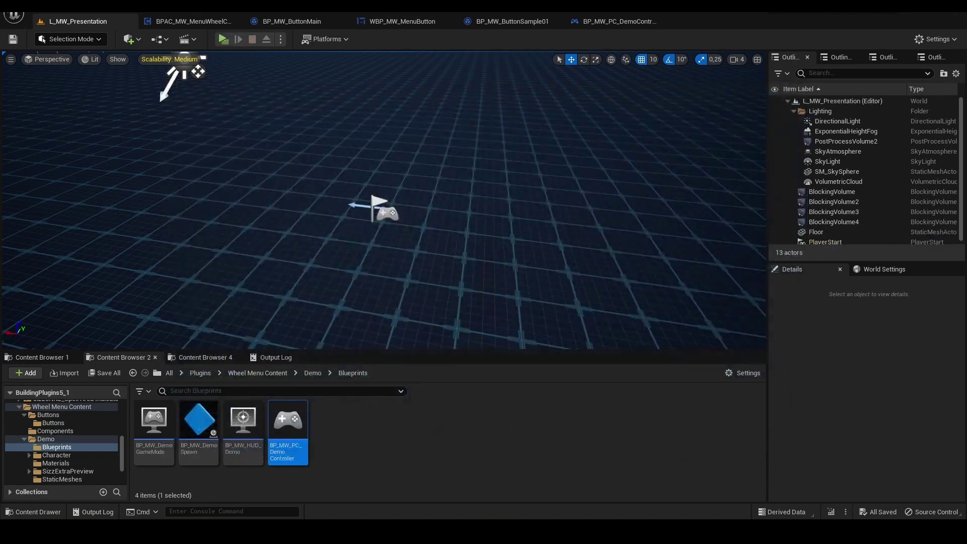
# Step: In the BPAC_MW_MenuWheelComponent class defaults, enable Use Dynamic Selection, compile, and disable Require Confirmation Click
pyautogui.click(186, 21)
pyautogui.moveTo(590, 221); pyautogui.dragTo(531, 186, button='right')
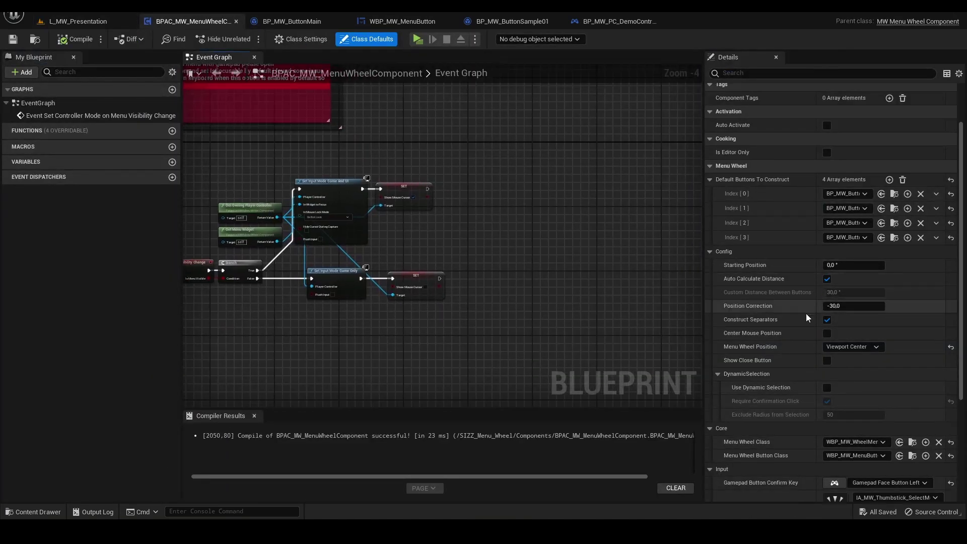
pyautogui.scroll(-1, 806, 317)
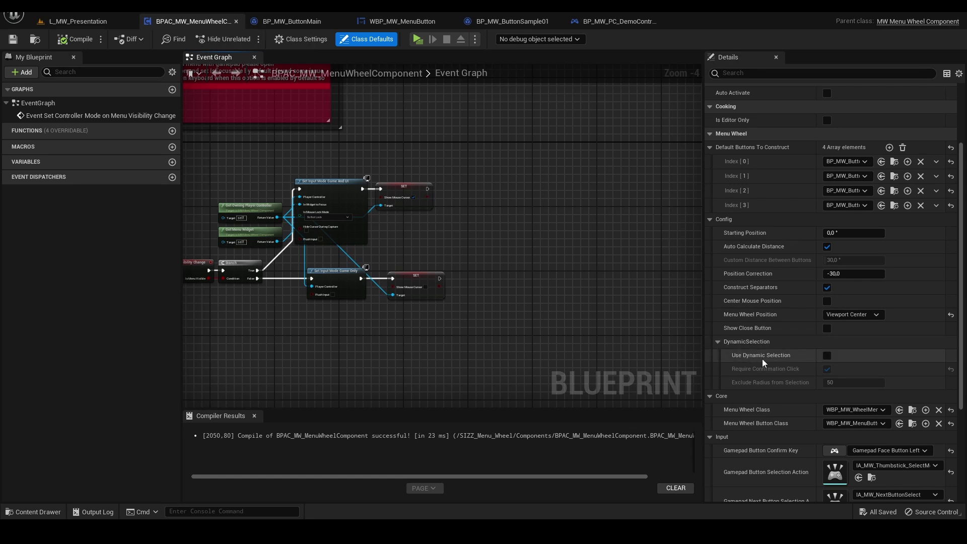
pyautogui.click(828, 355)
pyautogui.click(76, 37)
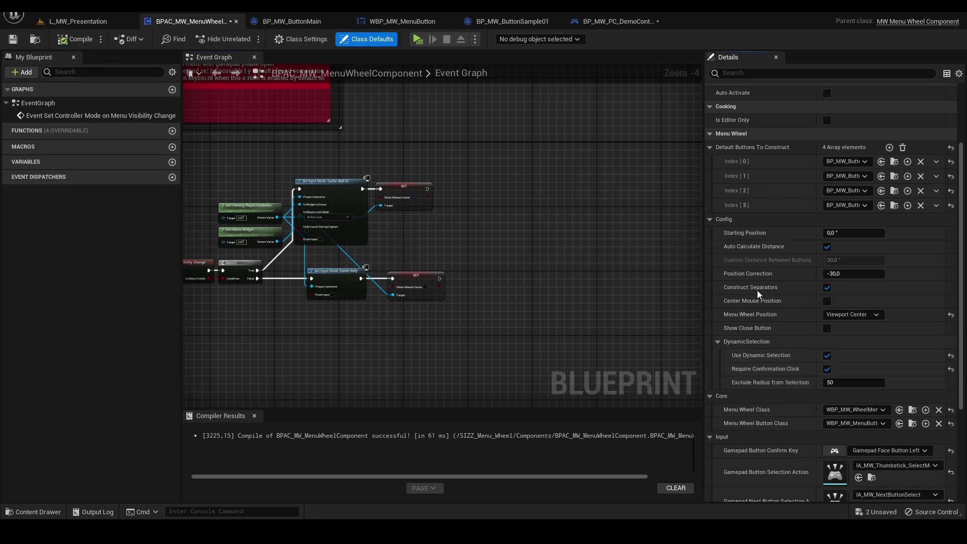
pyautogui.click(826, 371)
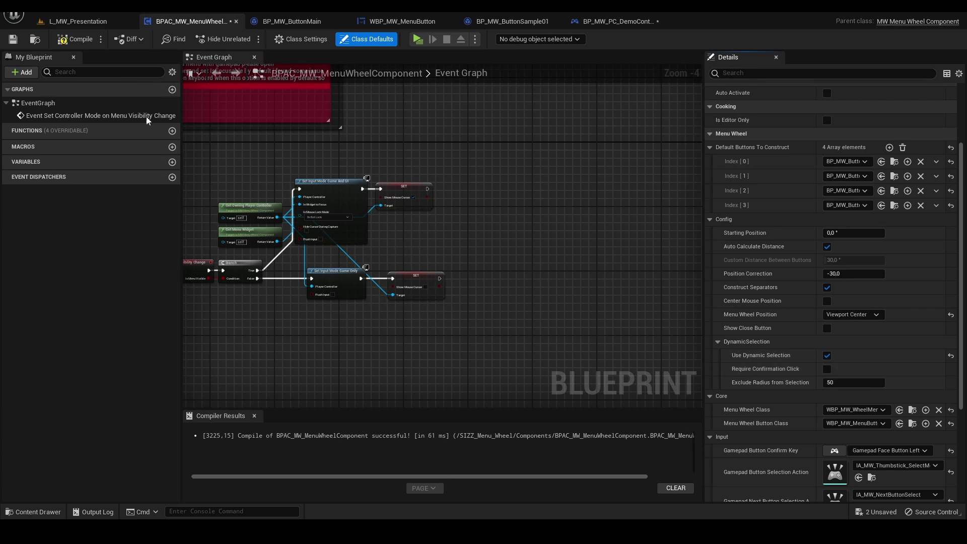
# Step: Run the preview and test the menu wheel with the dynamic toggle, choosing the spiral and star buttons
pyautogui.click(416, 40)
pyautogui.press('c')
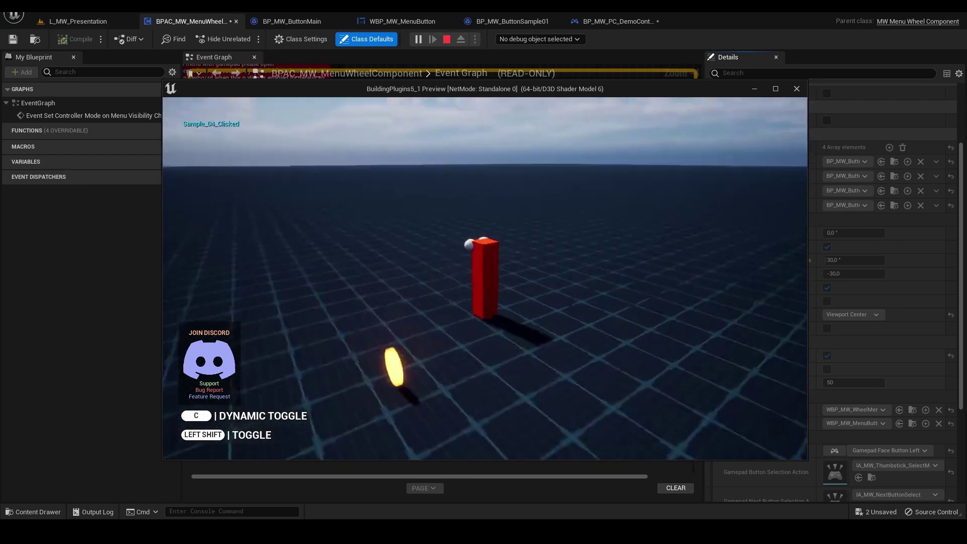
pyautogui.press('c')
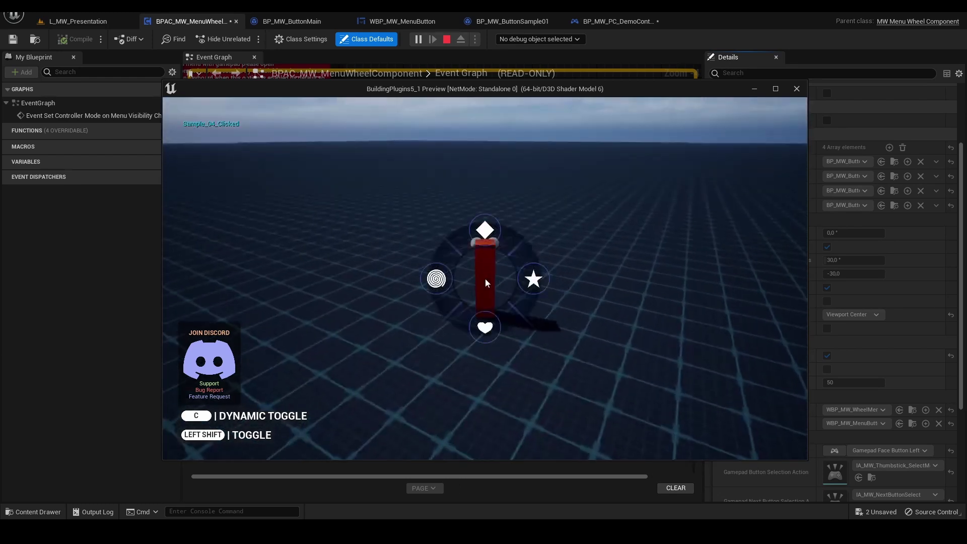
pyautogui.click(608, 271)
# Step: Test dynamic selection with the regular toggle by choosing the diamond, spiral and heart buttons
pyautogui.press('shift')
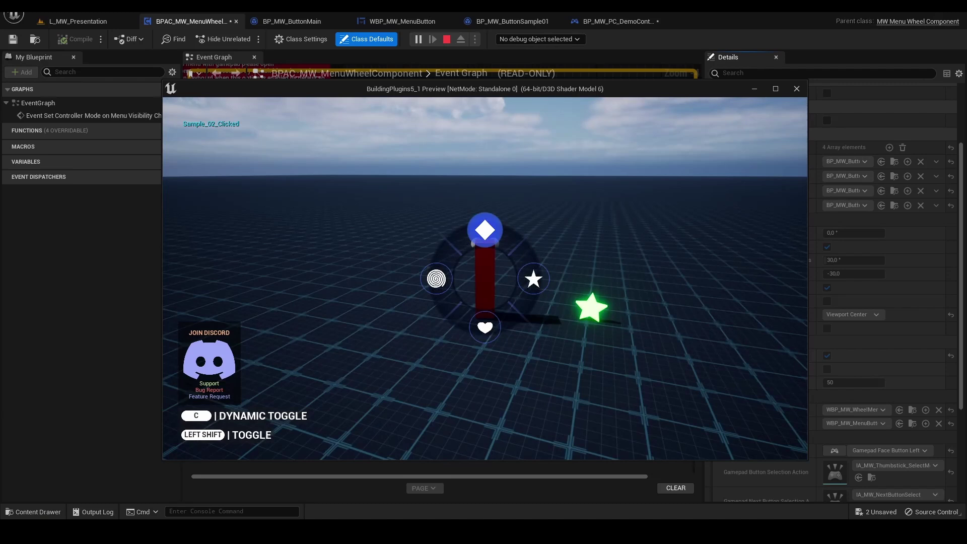
pyautogui.click(485, 229)
pyautogui.press('shift')
pyautogui.click(402, 280)
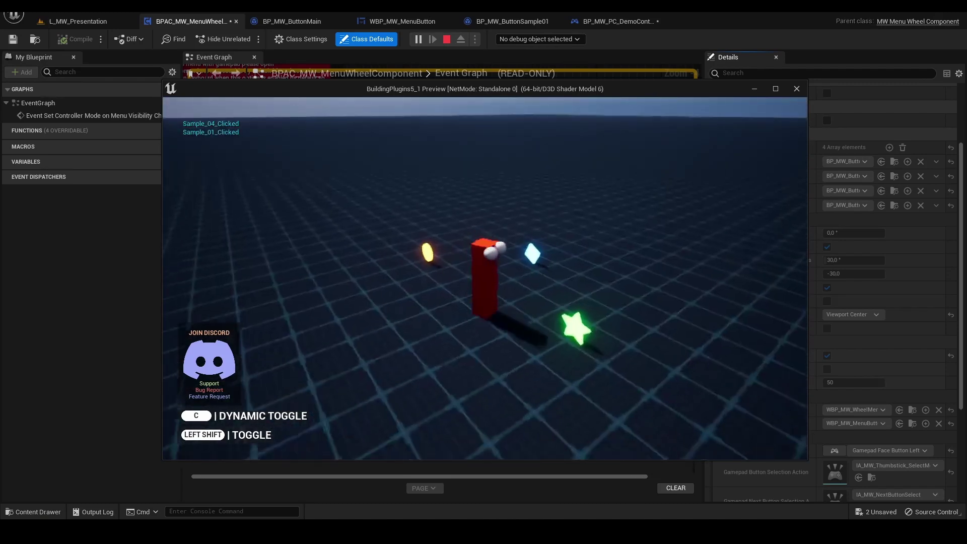
pyautogui.press('shift')
pyautogui.click(487, 327)
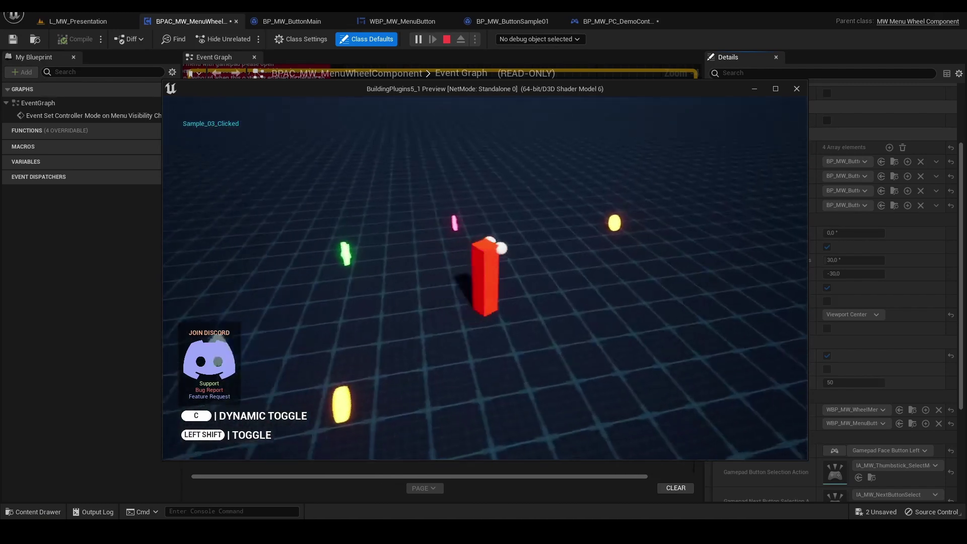
# Step: Keep testing dynamic selection with the regular toggle by choosing the diamond, star and spiral wheel buttons
pyautogui.press('shift')
pyautogui.click(485, 230)
pyautogui.press('shift')
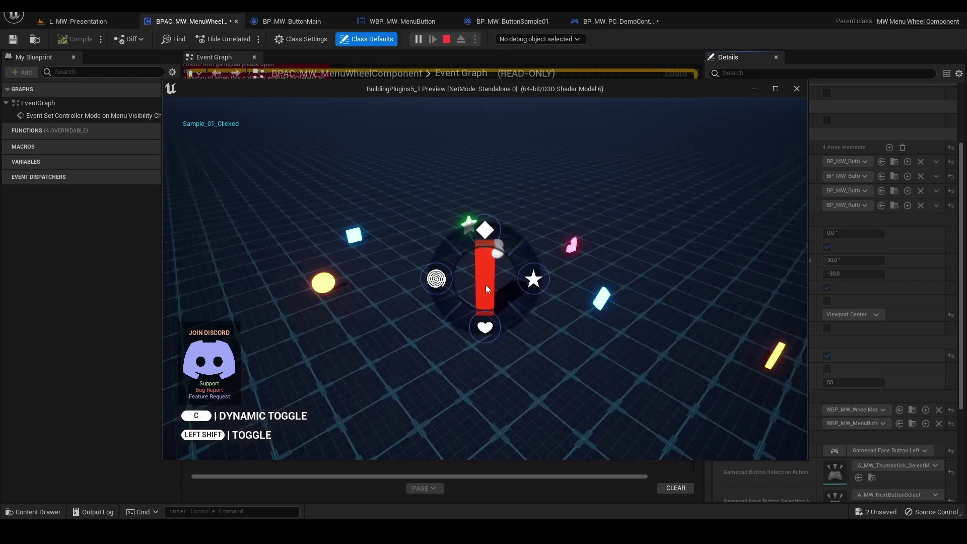
pyautogui.click(485, 285)
pyautogui.press('shift')
pyautogui.click(525, 278)
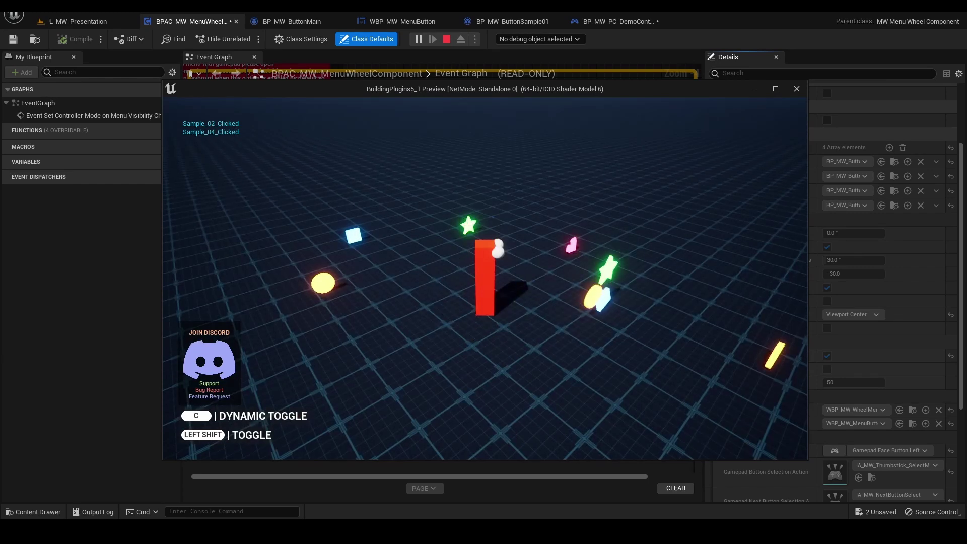
pyautogui.press('shift')
pyautogui.press('shift')
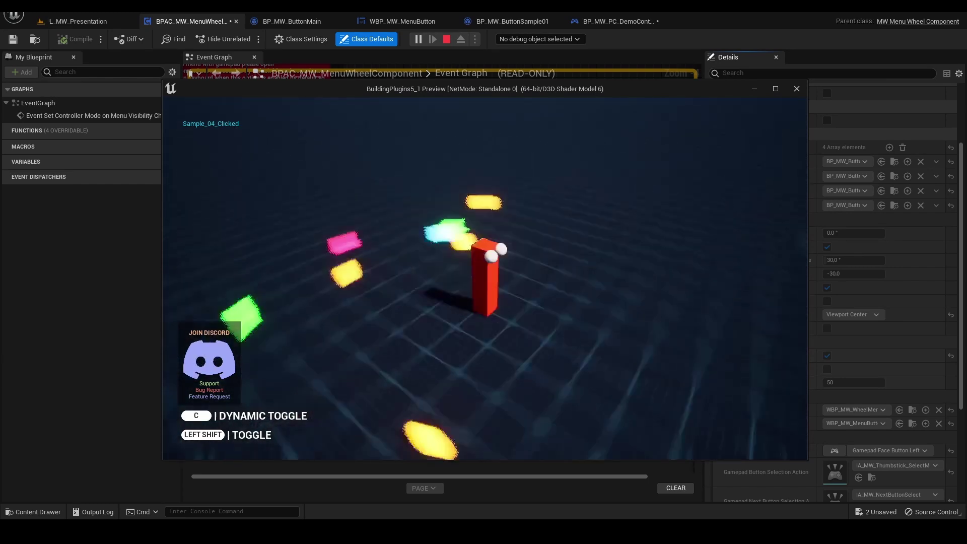
# Step: Toggle the menu wheel in the preview, trigger the heart button several times, and end the preview
pyautogui.press('shift')
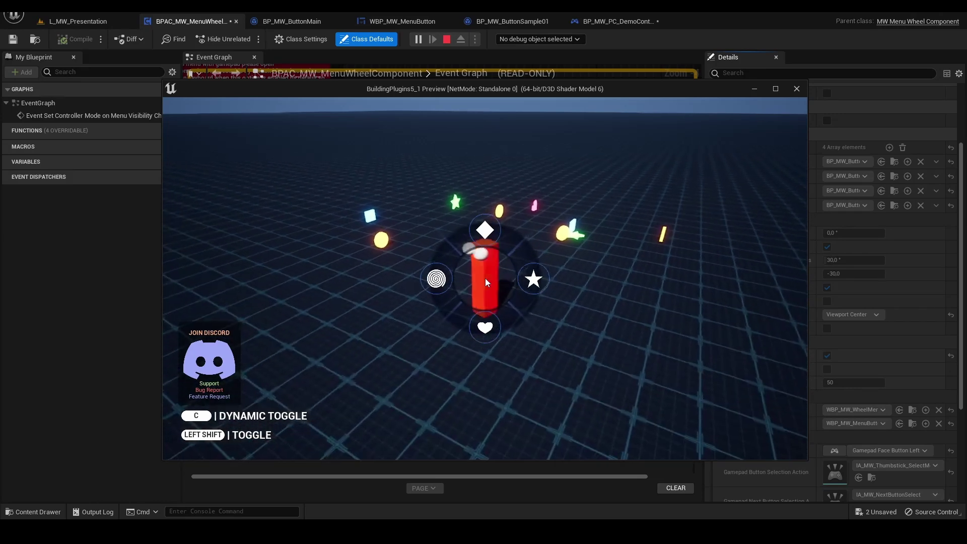
pyautogui.press('shift')
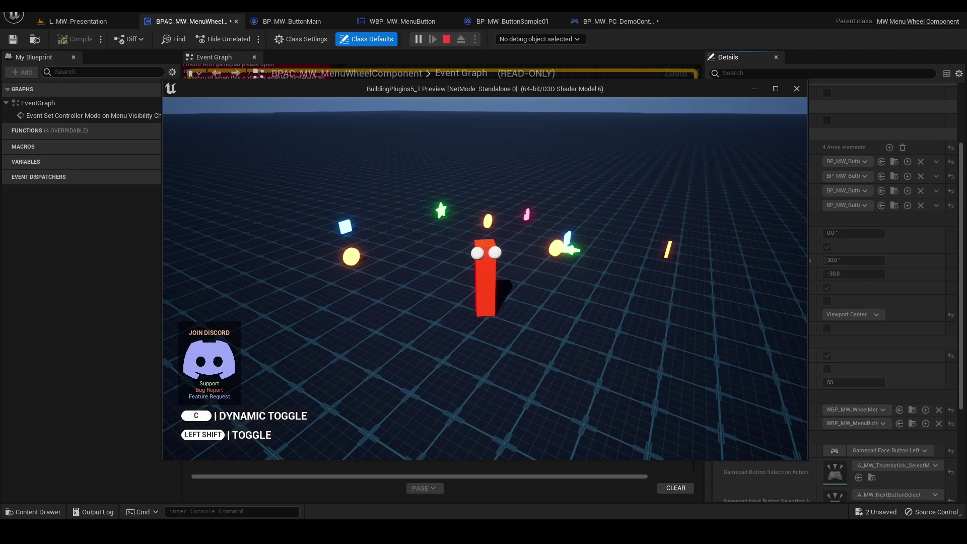
pyautogui.press('shift')
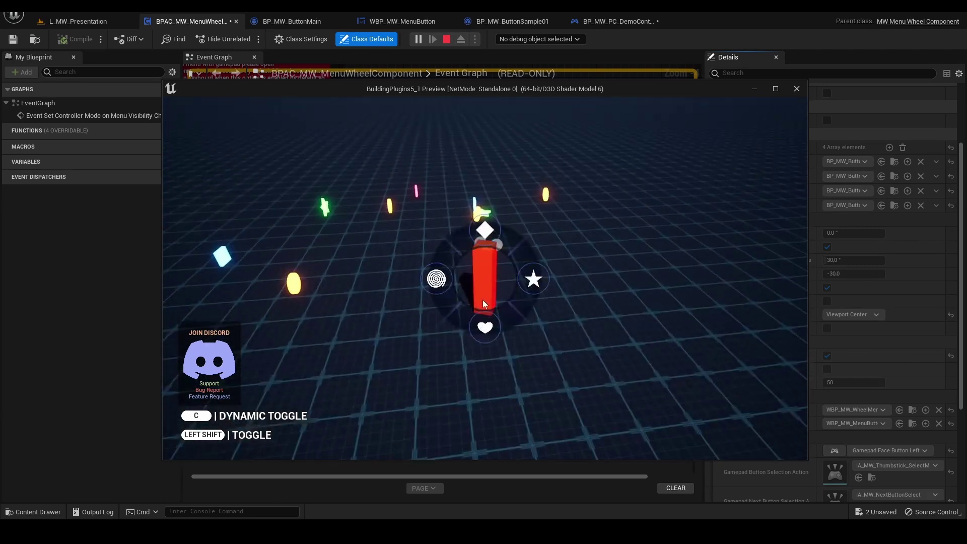
pyautogui.click(482, 322)
pyautogui.press('shift')
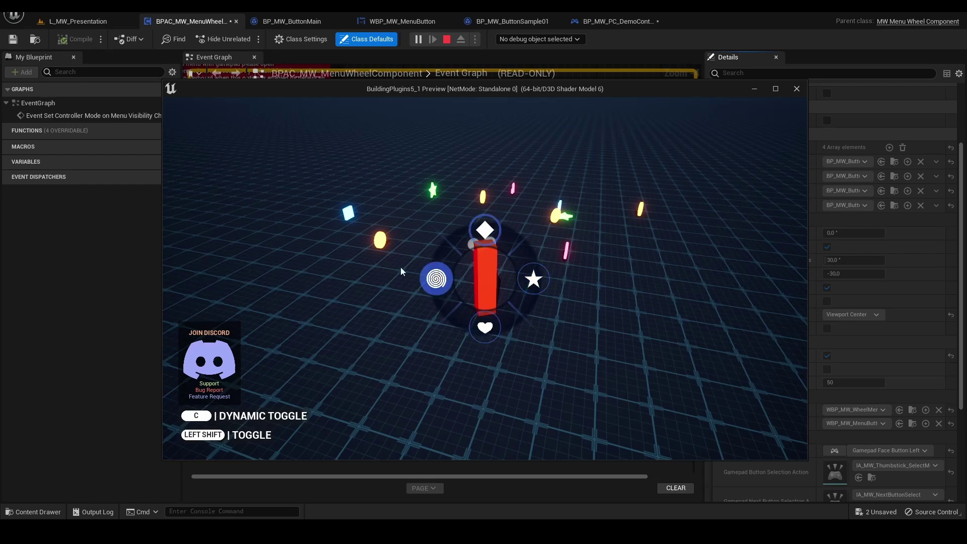
pyautogui.click(484, 327)
pyautogui.press('shift')
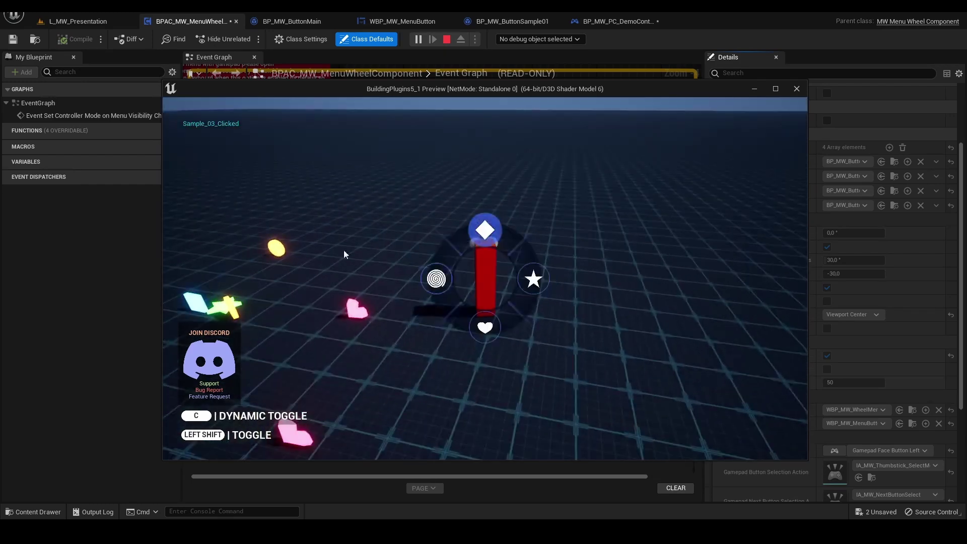
pyautogui.click(485, 327)
pyautogui.press('d')
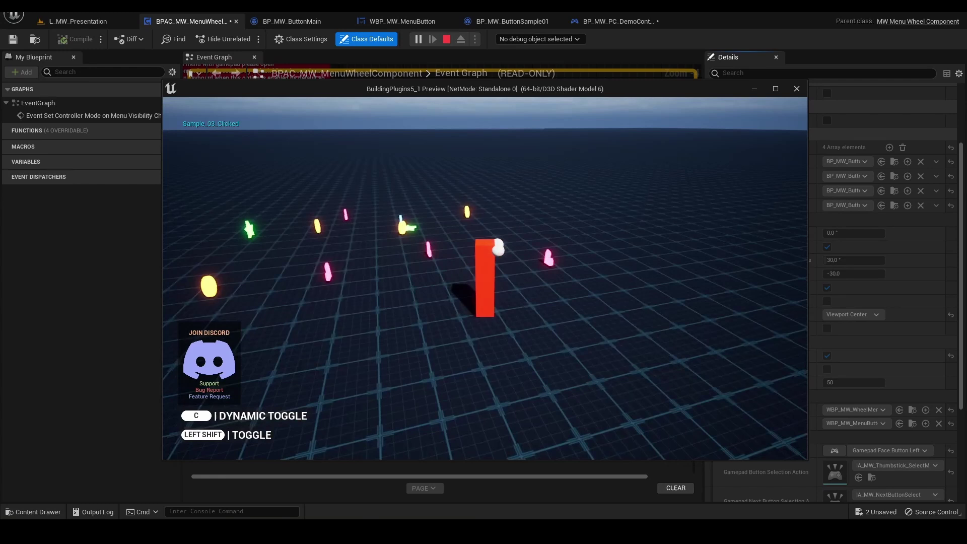
pyautogui.press('Escape')
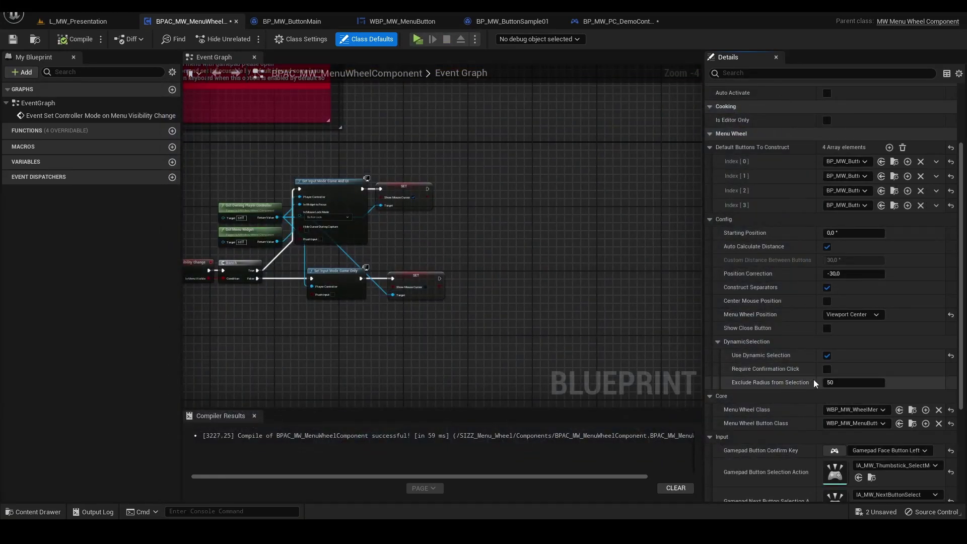
# Step: Enable Require Confirmation Click for dynamic selection, compile the wheel component, and run the preview
pyautogui.click(827, 369)
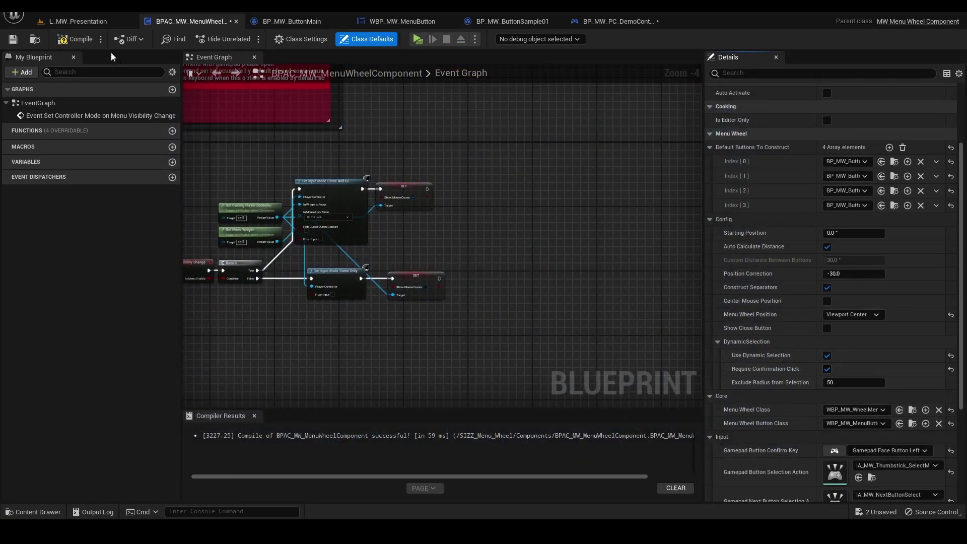
pyautogui.click(75, 39)
pyautogui.click(417, 39)
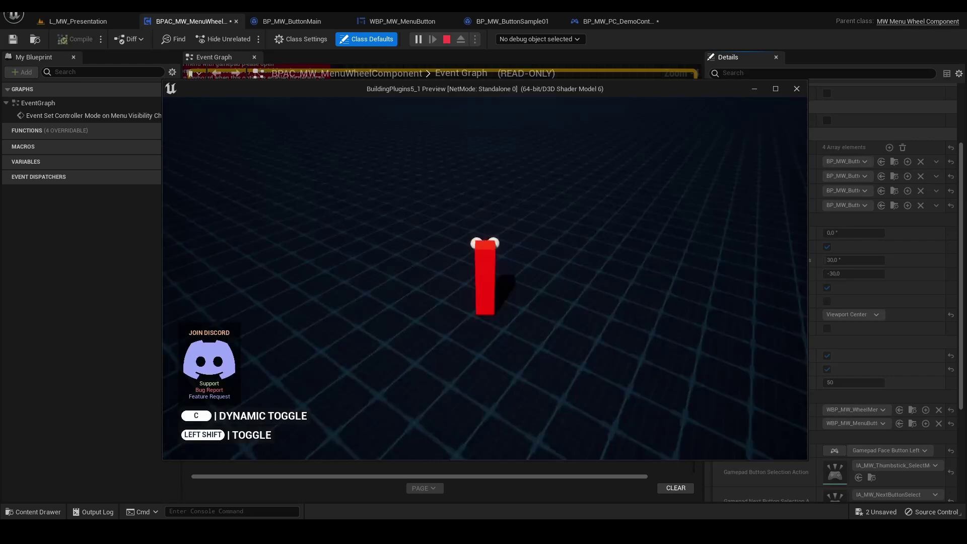
# Step: Test confirmed dynamic selection by choosing the diamond, star, heart and spiral wheel buttons, then end the preview
pyautogui.click(476, 233)
pyautogui.press('shift')
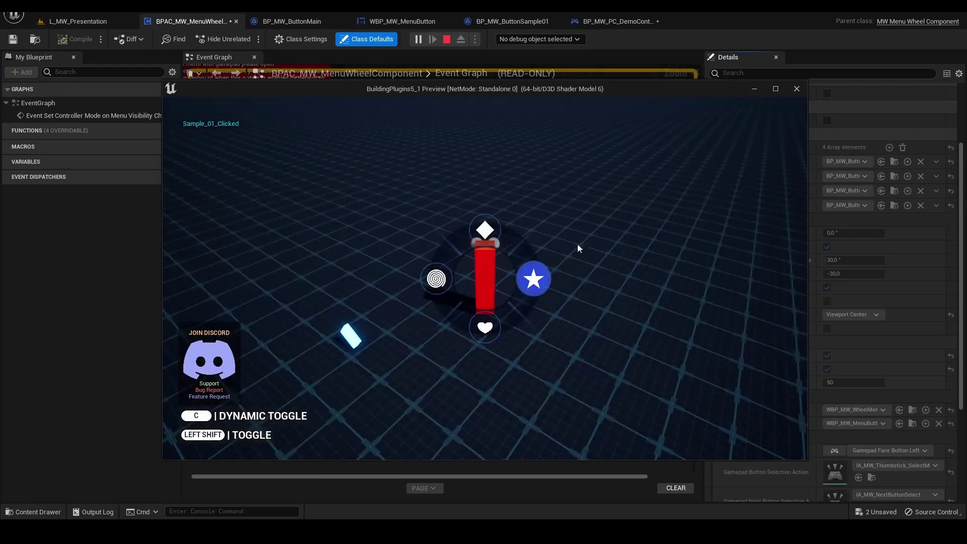
pyautogui.click(508, 211)
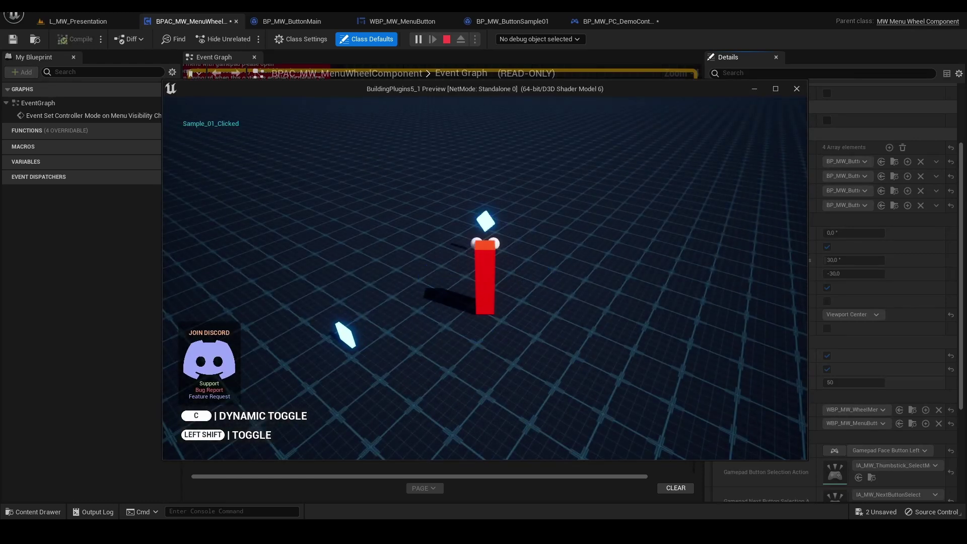
pyautogui.press('shift')
pyautogui.click(533, 279)
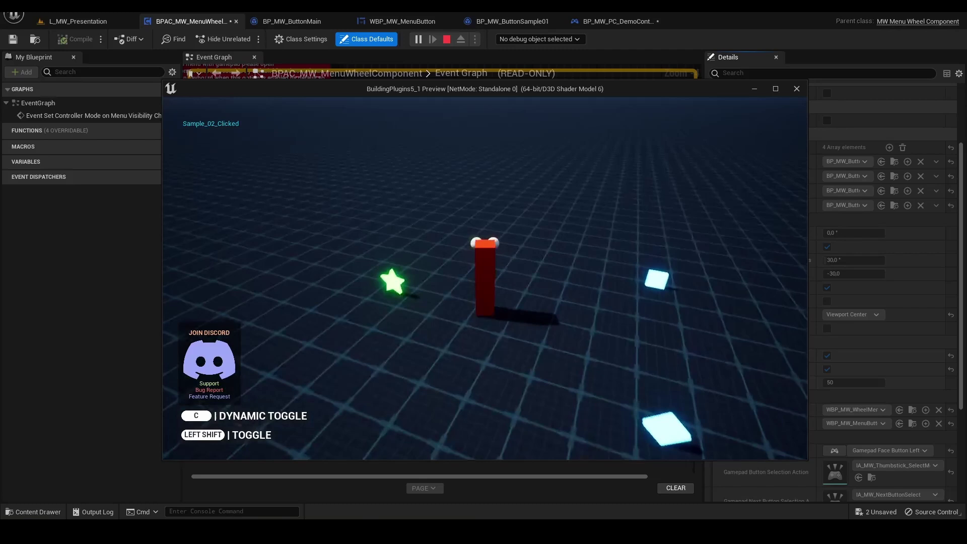
pyautogui.press('shift')
pyautogui.click(506, 383)
pyautogui.press('shift')
pyautogui.click(388, 244)
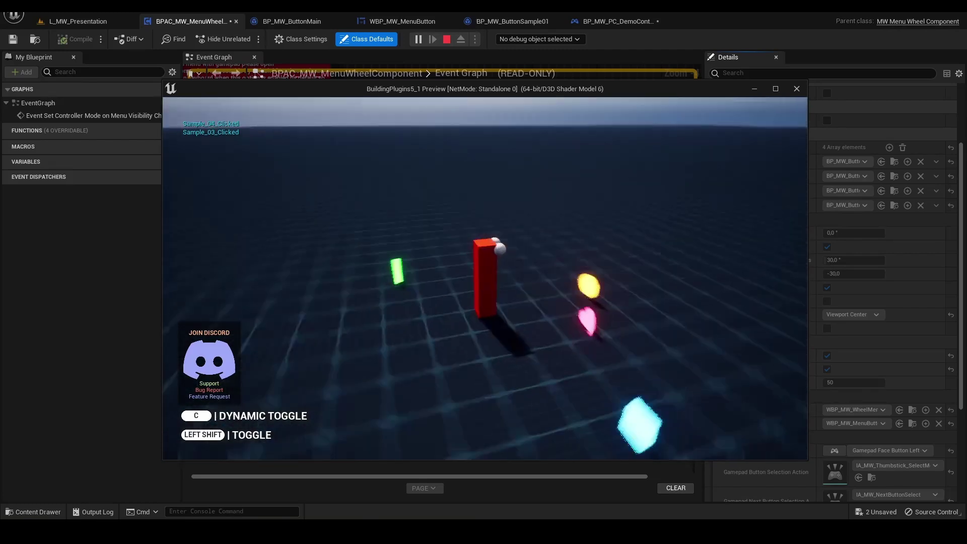
pyautogui.press('shift')
pyautogui.press('Escape')
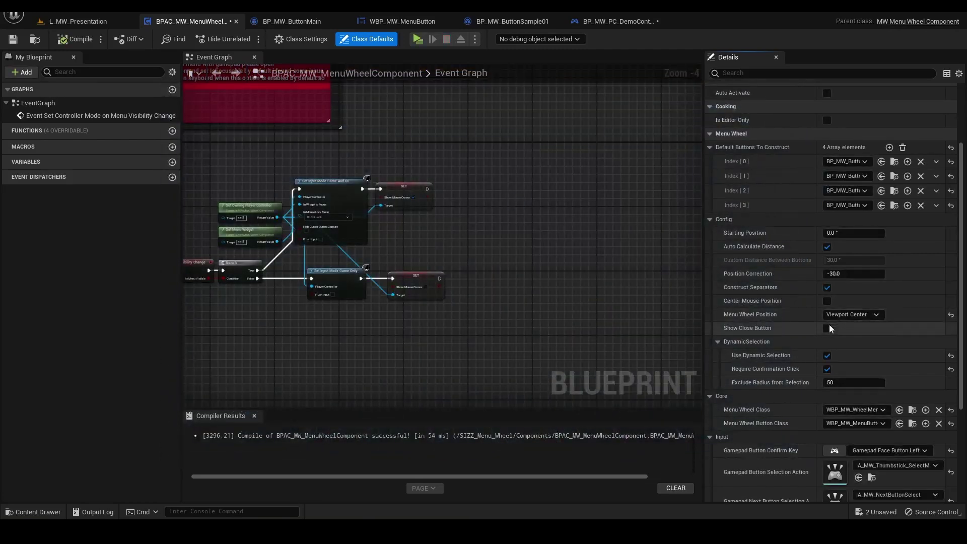
# Step: Disable Require Confirmation Click, recompile the wheel component, and run the preview again
pyautogui.click(827, 370)
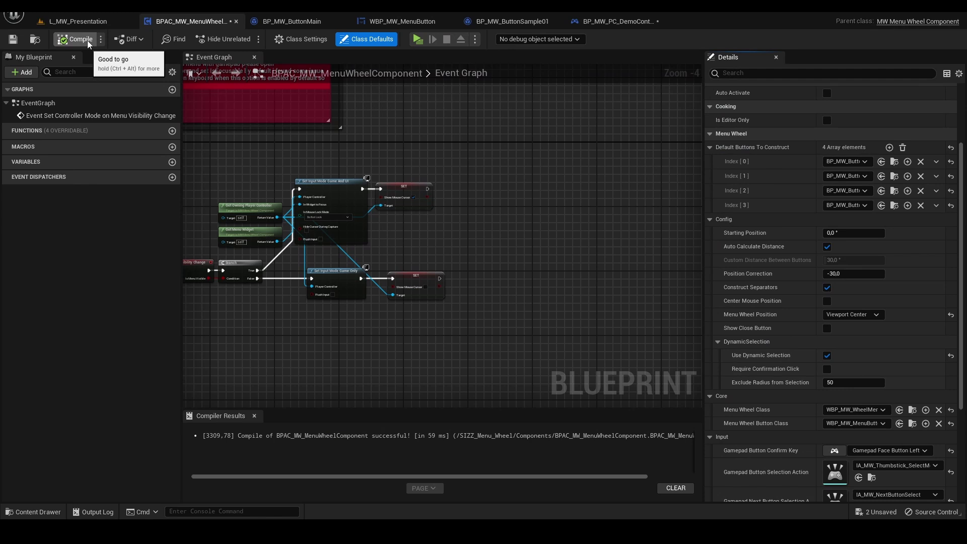
pyautogui.click(86, 40)
pyautogui.click(417, 39)
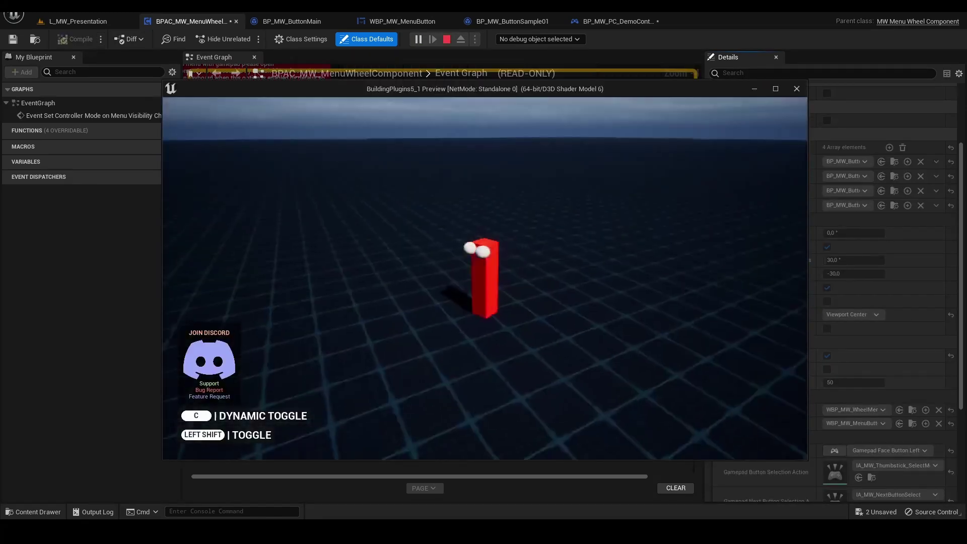
# Step: Test dynamic selection on the menu wheel in its four-button and eight-button layouts, choosing the diamond and star buttons
pyautogui.press('shift')
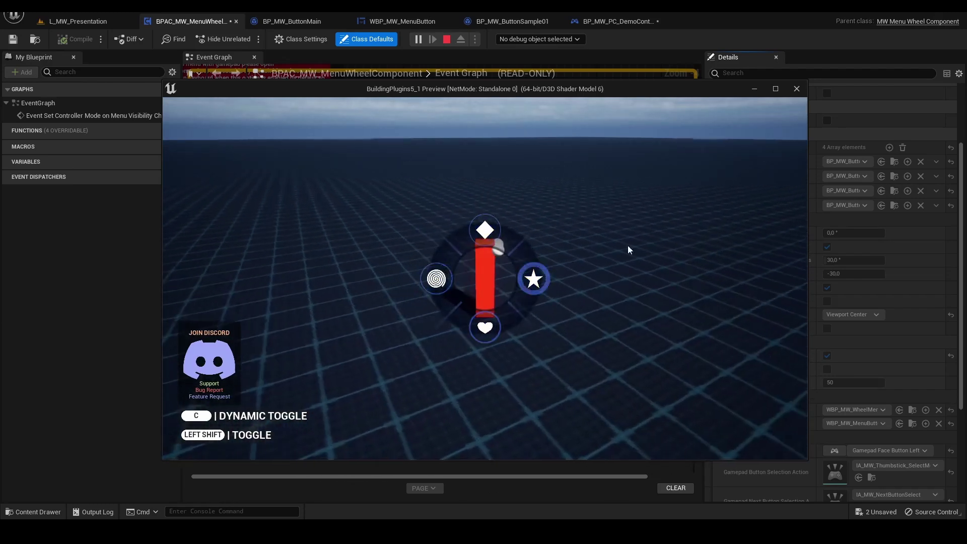
pyautogui.click(476, 217)
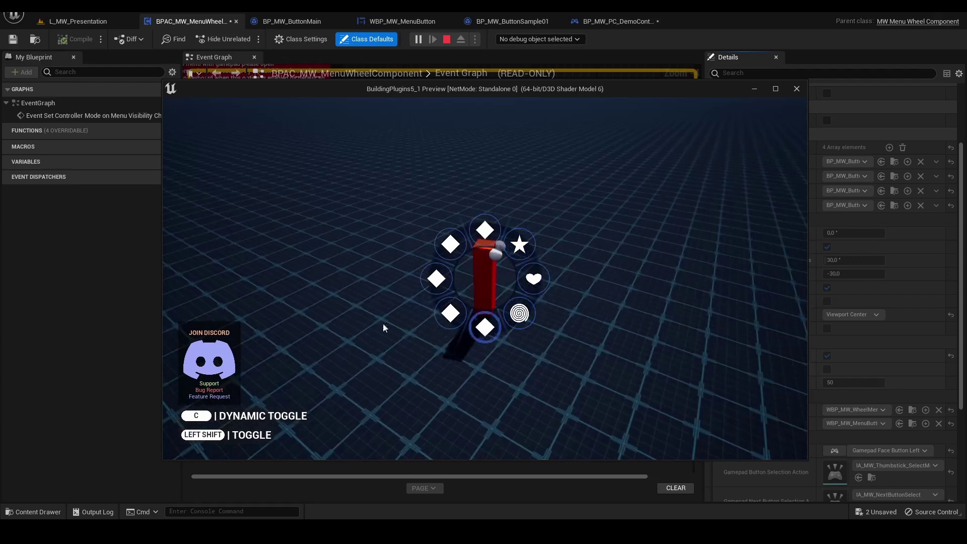
pyautogui.press('a')
pyautogui.press('s')
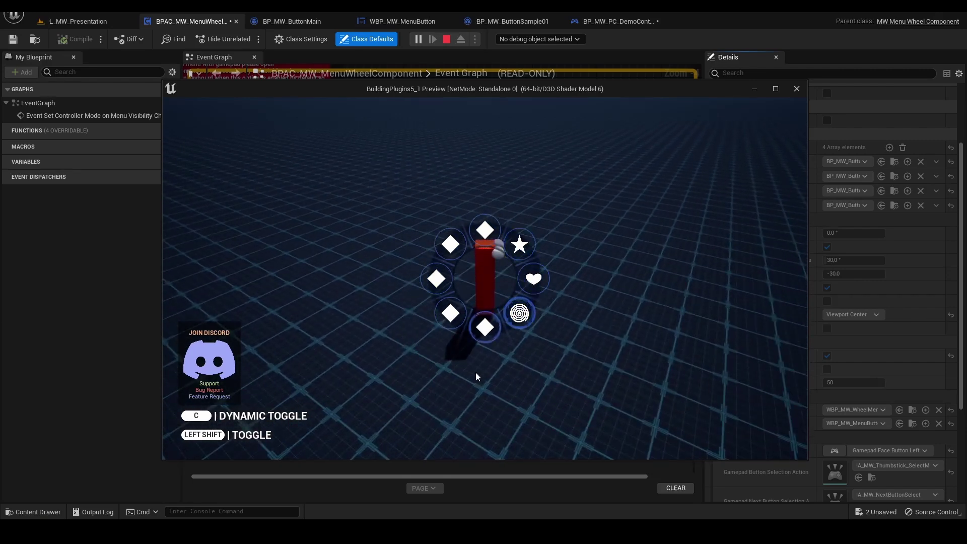
pyautogui.click(567, 218)
# Step: Reopen the menu wheel, choose the heart button in the seven-button layout, and end the preview
pyautogui.press('shift')
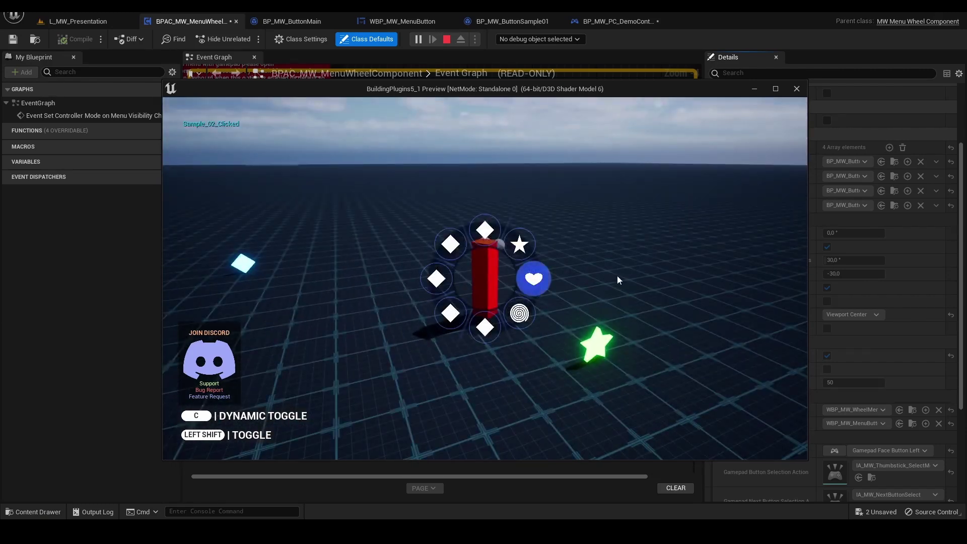
pyautogui.press('c')
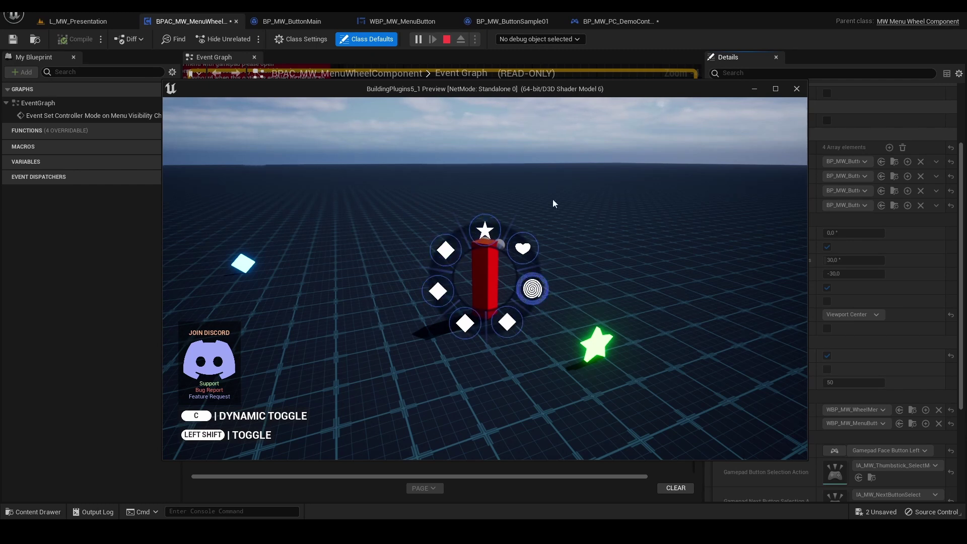
pyautogui.press('w')
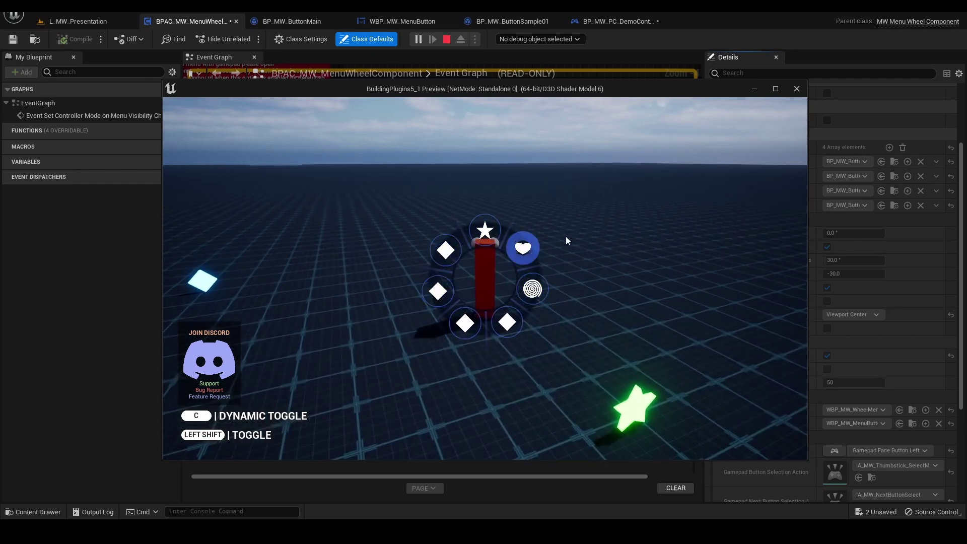
pyautogui.click(566, 238)
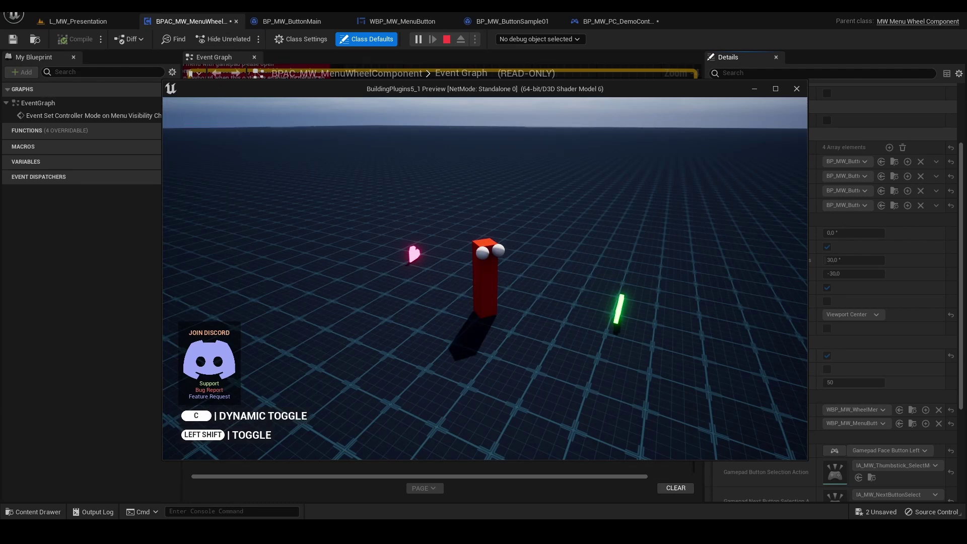
pyautogui.press('shift')
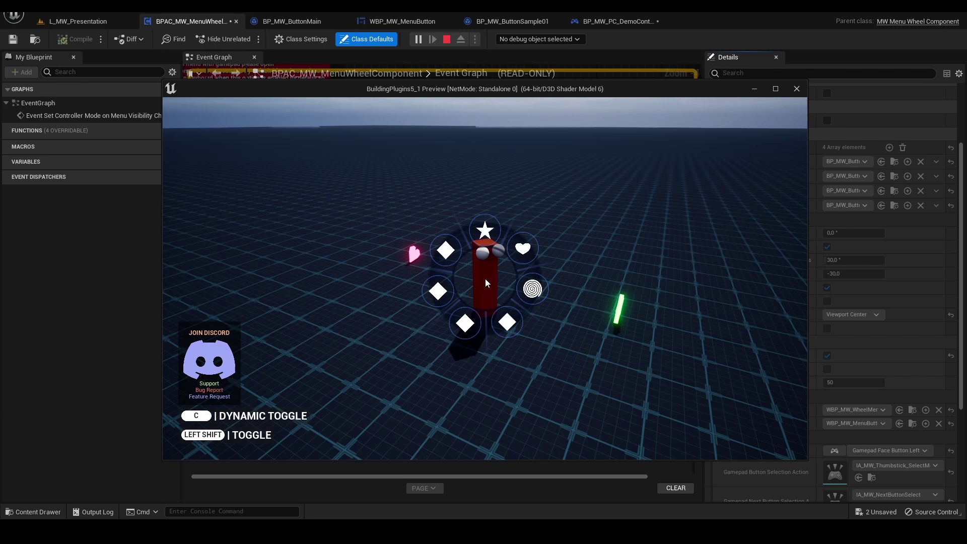
pyautogui.press('shift')
pyautogui.press('Escape')
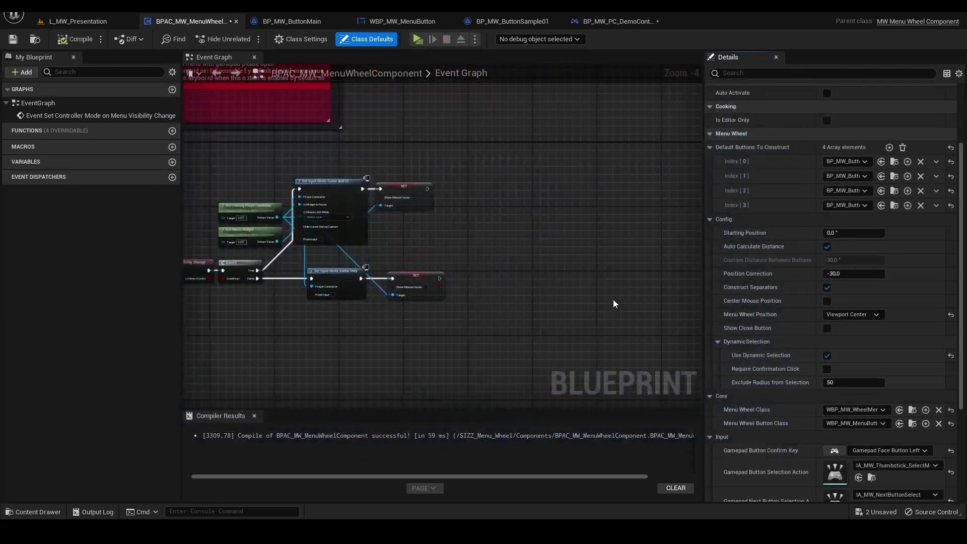
# Step: Open the WBP_MW_MenuButton widget from the Wheel Menu Content Widgets folder of the L_MW_Presentation project
pyautogui.click(78, 21)
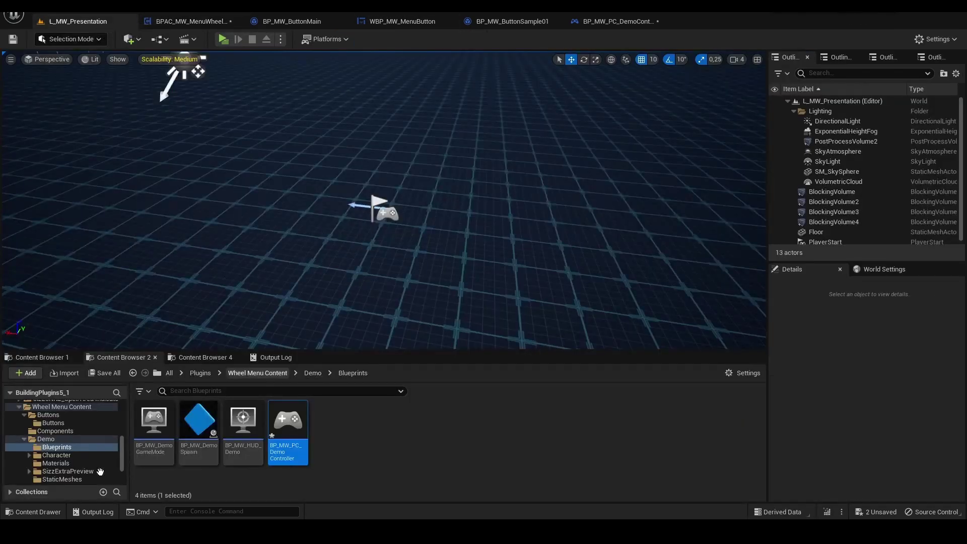
pyautogui.scroll(-3, 86, 466)
pyautogui.click(84, 461)
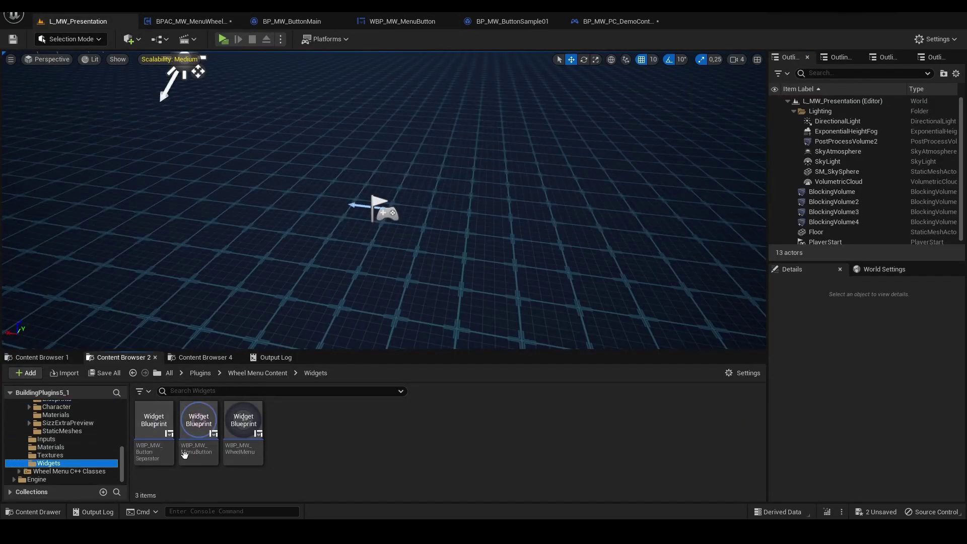
pyautogui.doubleClick(199, 420)
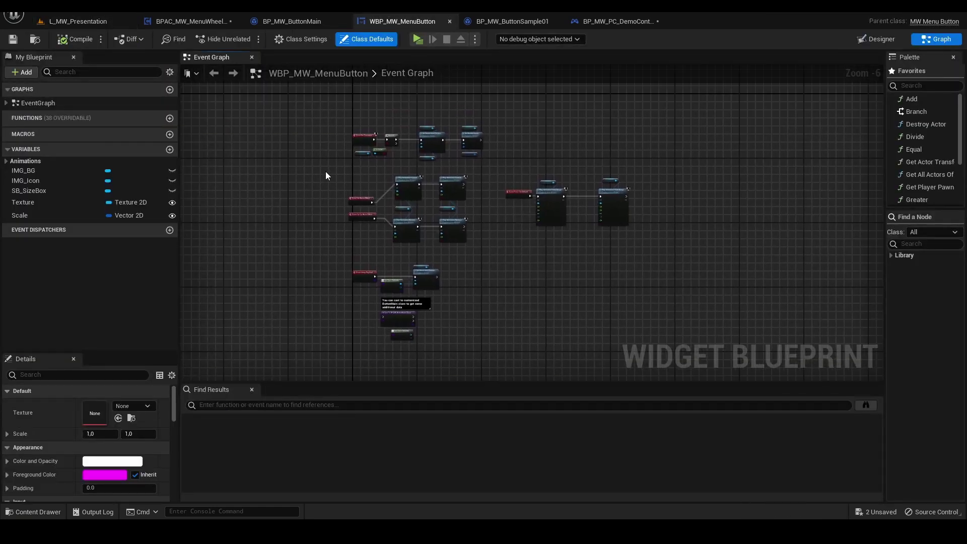
# Step: Examine the hover and payload events in the WBP_MW_MenuButton event graph and show the widget's designer layout
pyautogui.scroll(2, 325, 171)
pyautogui.moveTo(336, 213); pyautogui.dragTo(323, 130, button='right')
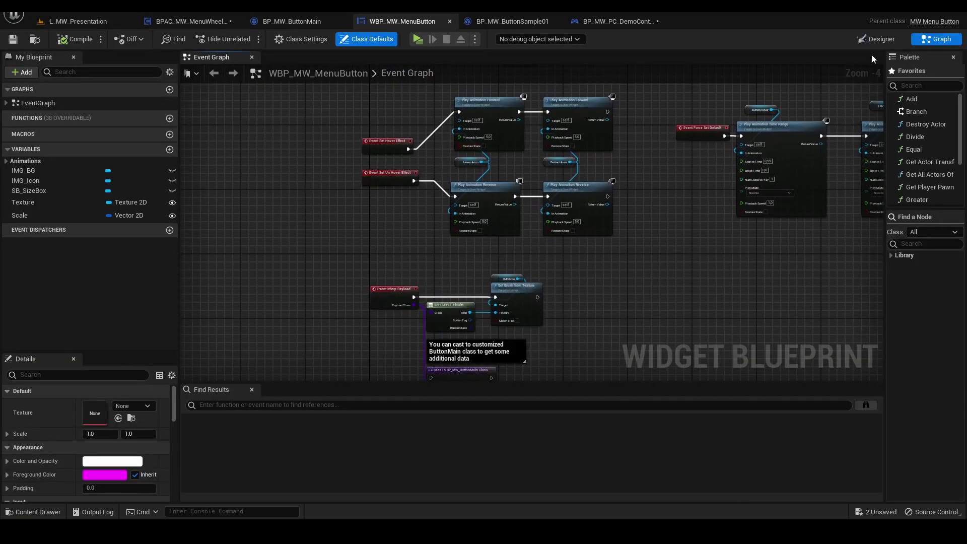
pyautogui.click(879, 38)
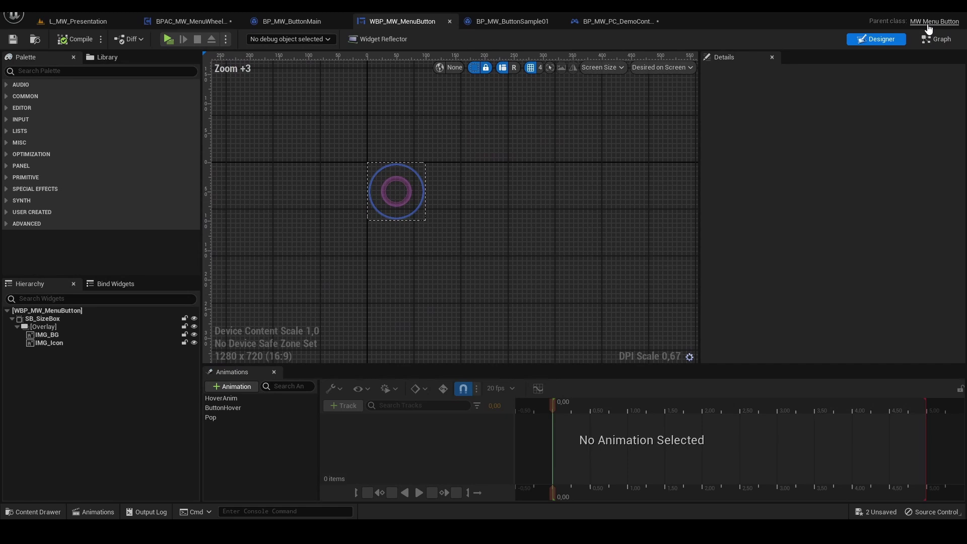
# Step: Open the BP_MW_ButtonSample01 blueprint from the nested Buttons folder of Wheel Menu Content to view its icon and button tag
pyautogui.click(104, 23)
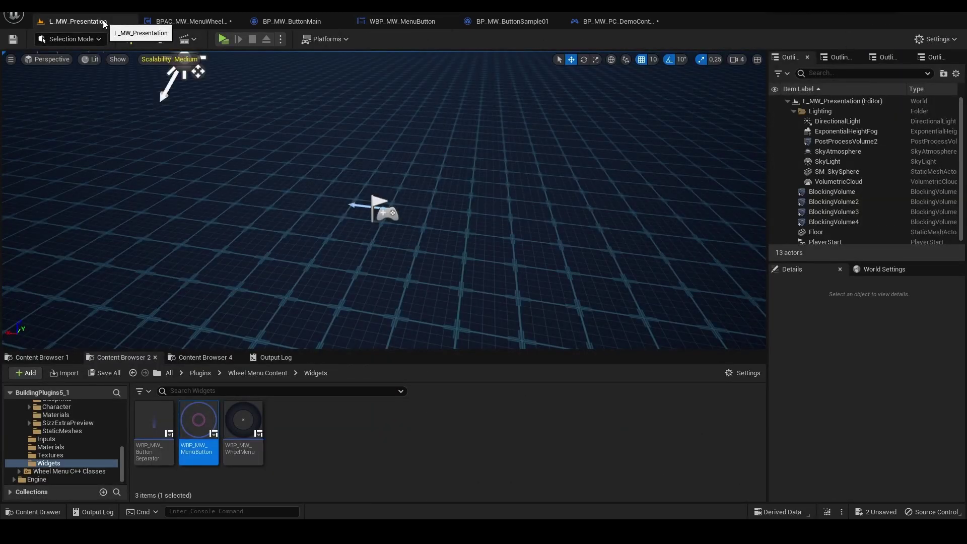
pyautogui.scroll(3, 80, 445)
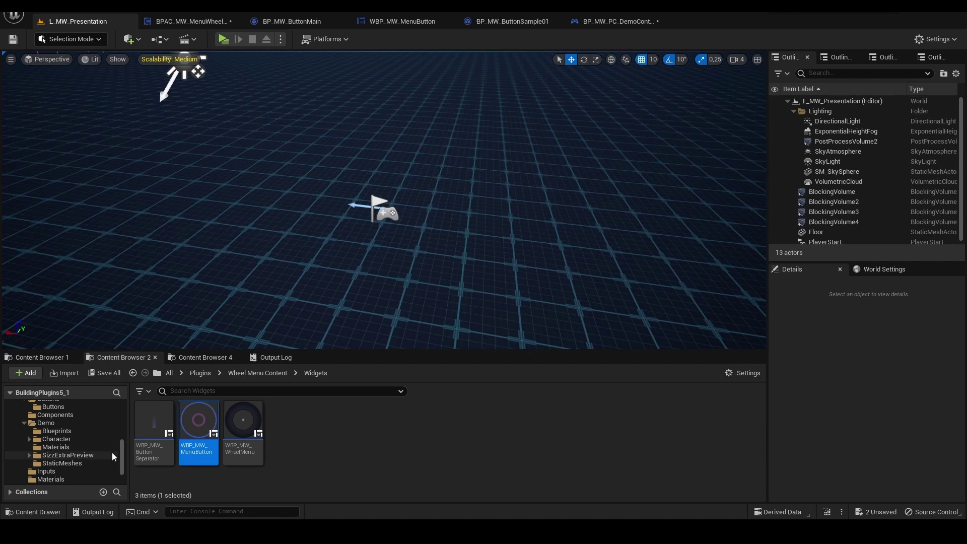
pyautogui.scroll(2, 76, 432)
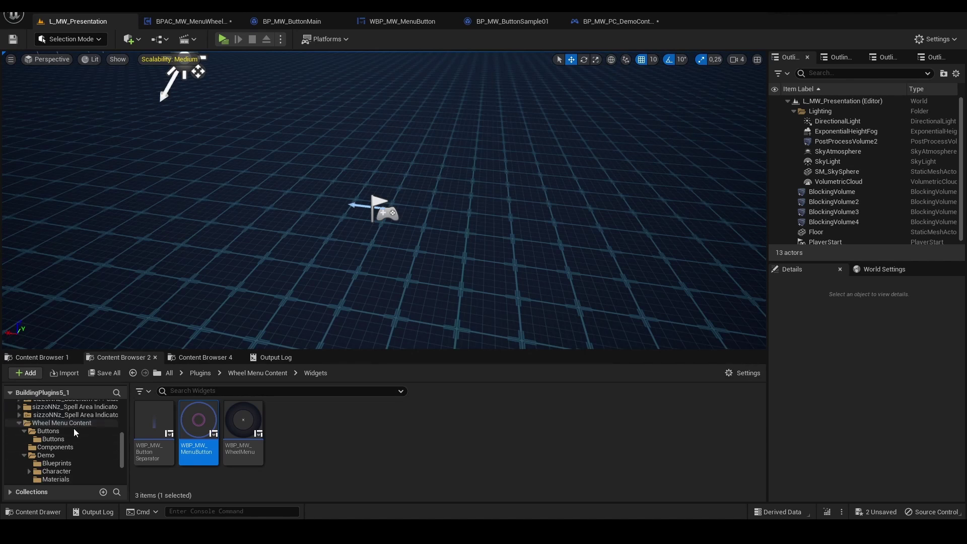
pyautogui.click(73, 438)
pyautogui.doubleClick(153, 425)
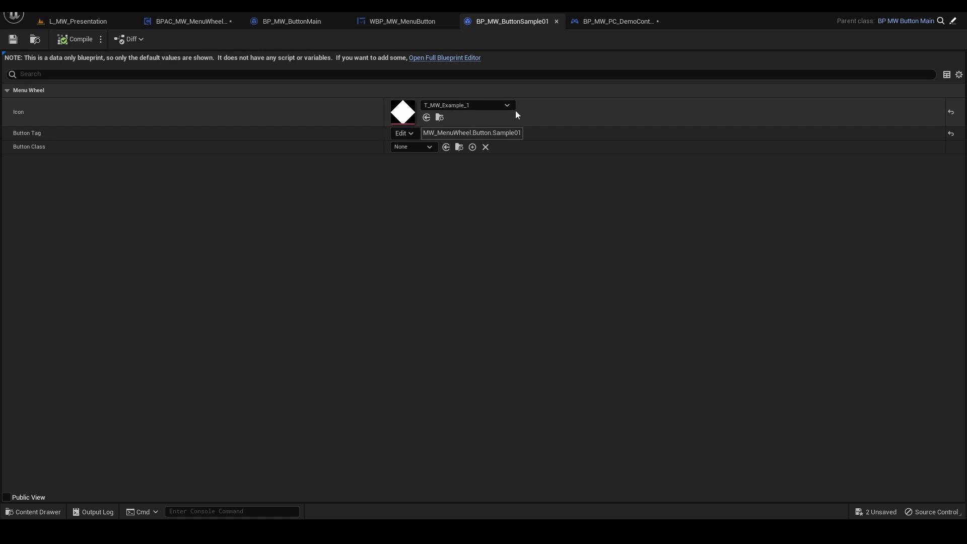
# Step: Preview the L_MW_Presentation level with the four-button menu wheel shown, and end the preview
pyautogui.click(73, 23)
pyautogui.click(224, 39)
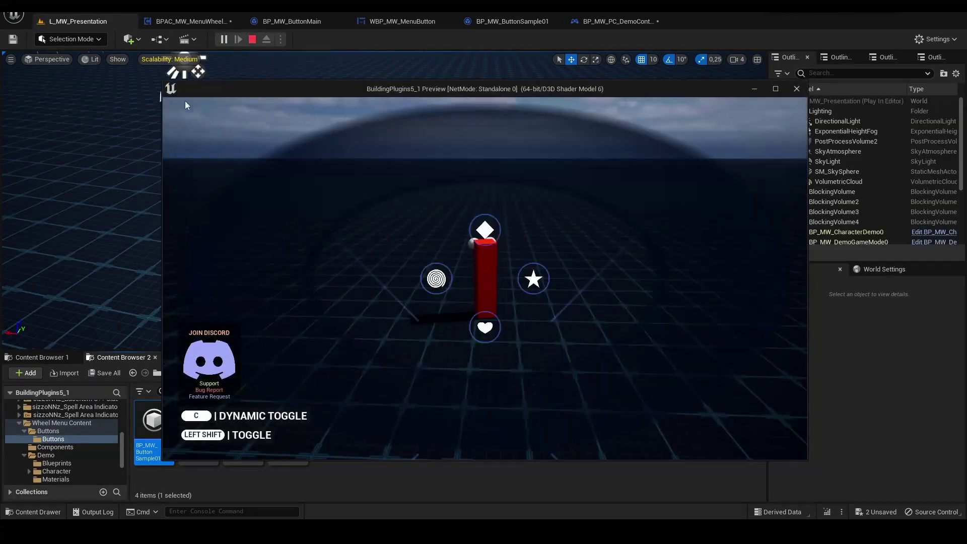
pyautogui.press('Escape')
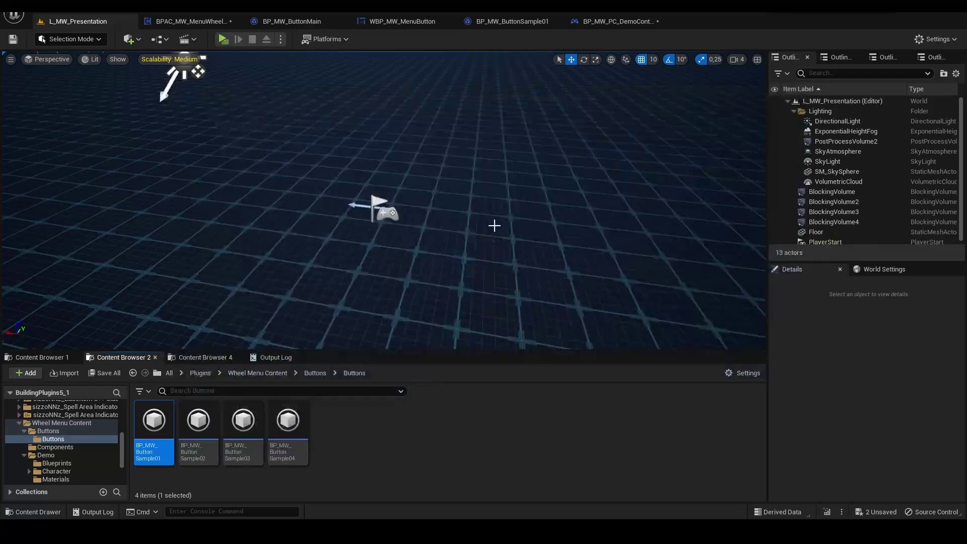
# Step: Close BP_MW_ButtonSample01 and open BP_MW_PC_DemoController from the Demo Blueprints folder
pyautogui.click(629, 22)
pyautogui.click(509, 21)
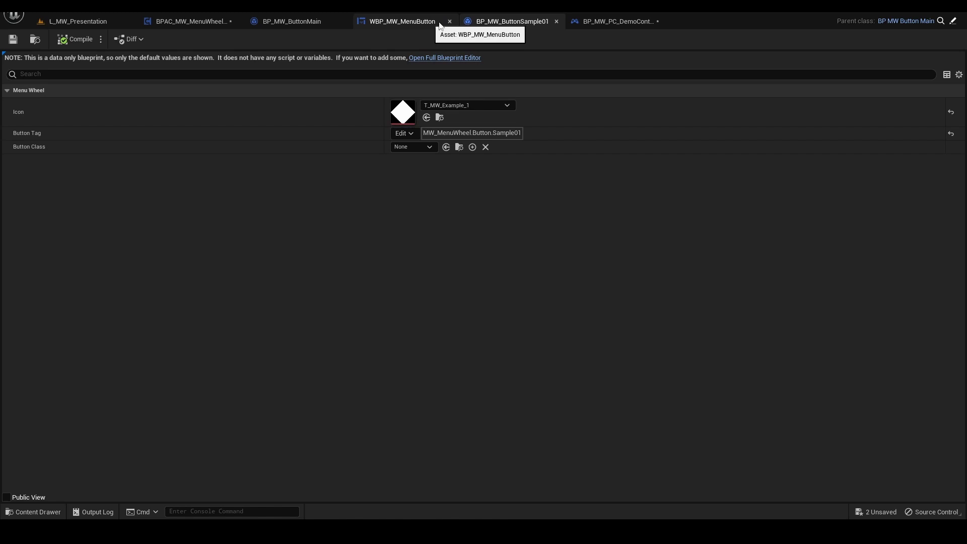
pyautogui.click(556, 21)
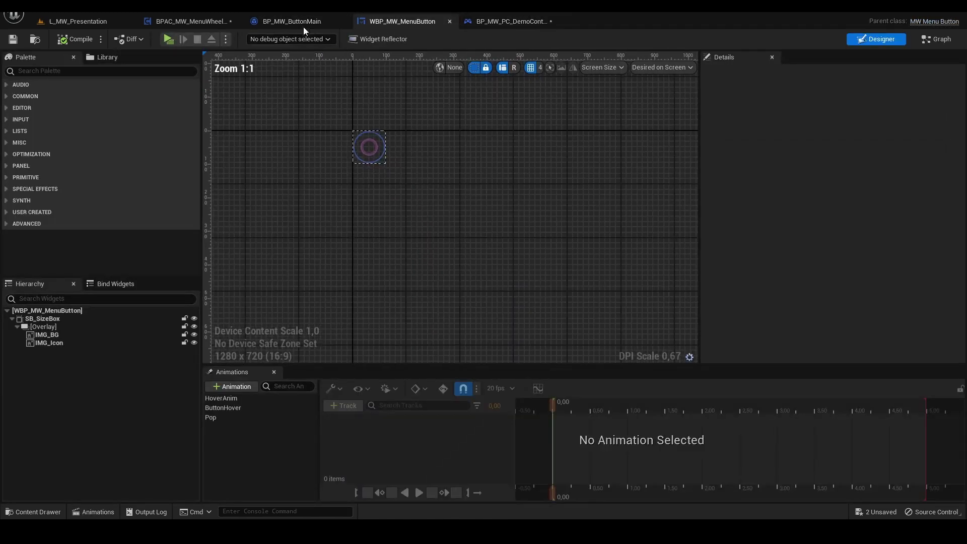
pyautogui.click(81, 22)
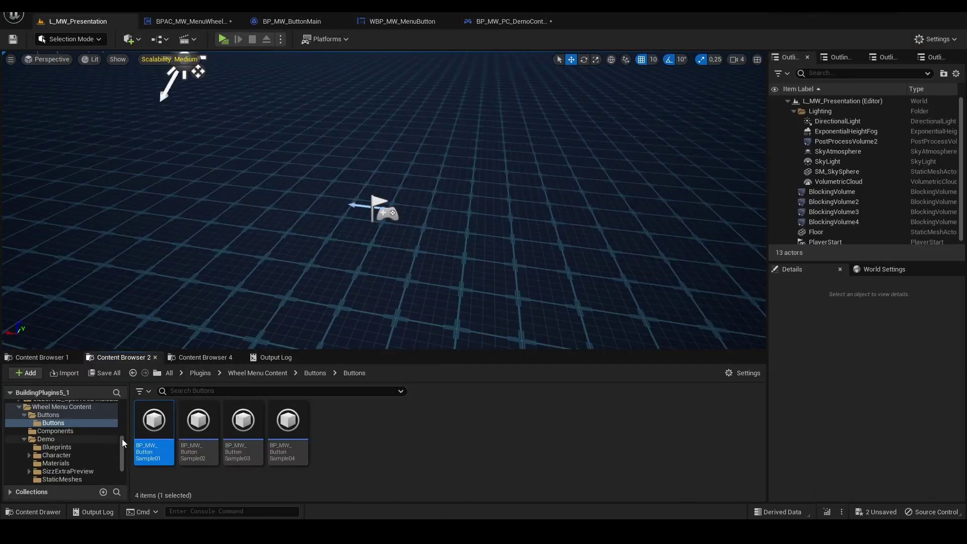
pyautogui.click(82, 450)
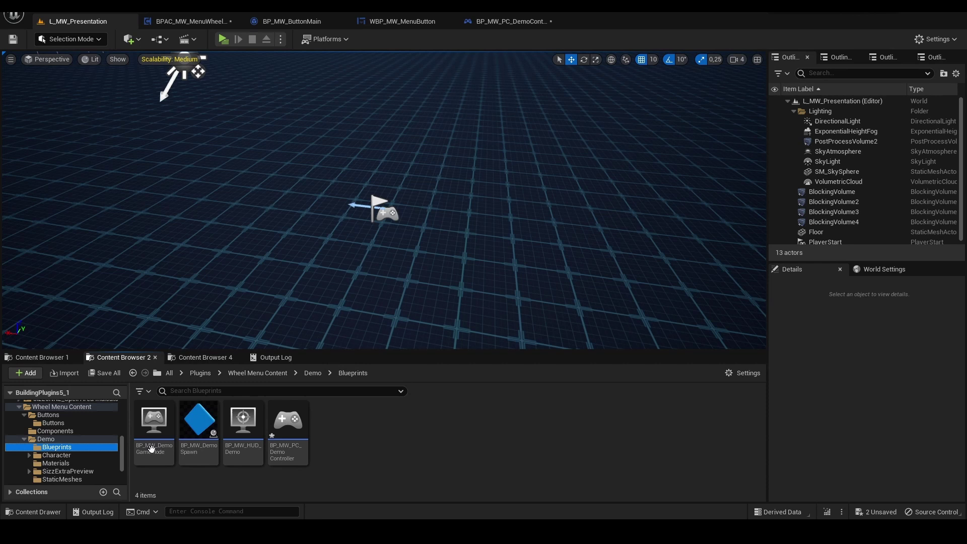
pyautogui.doubleClick(287, 433)
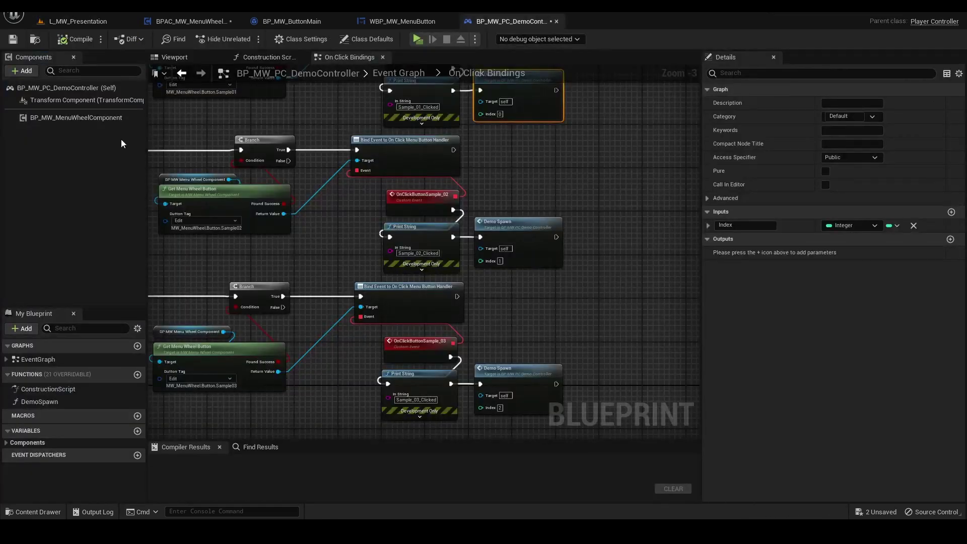
# Step: Examine the BP_MW_MenuWheelComponent defaults, including the default buttons, config, dynamic selection, core classes and input settings
pyautogui.click(101, 117)
pyautogui.scroll(-12, 788, 312)
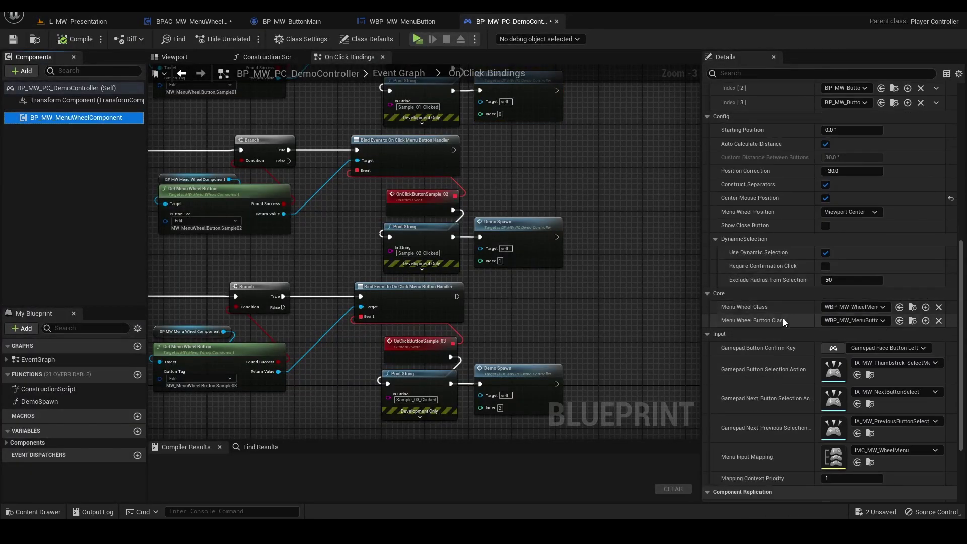
pyautogui.scroll(-1, 783, 320)
pyautogui.scroll(-1, 760, 342)
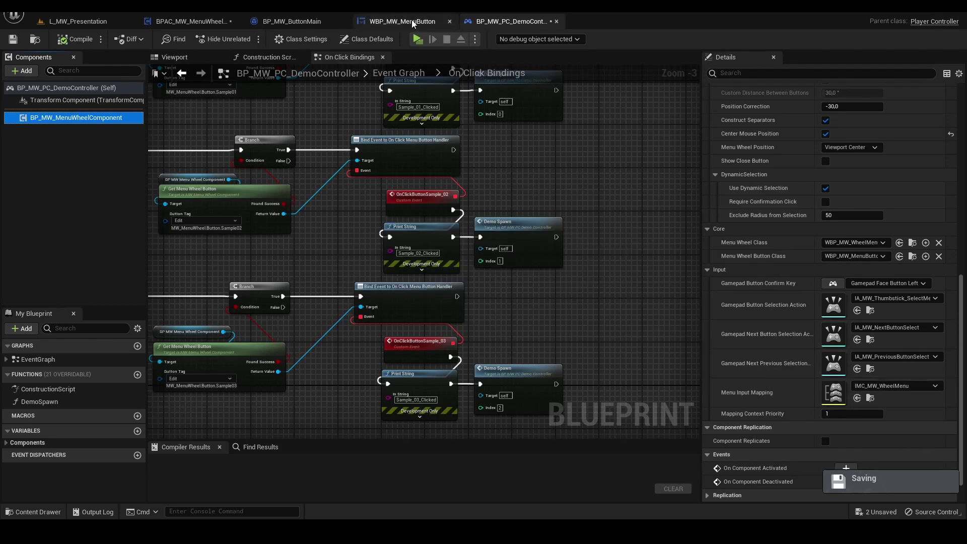
pyautogui.scroll(6, 788, 210)
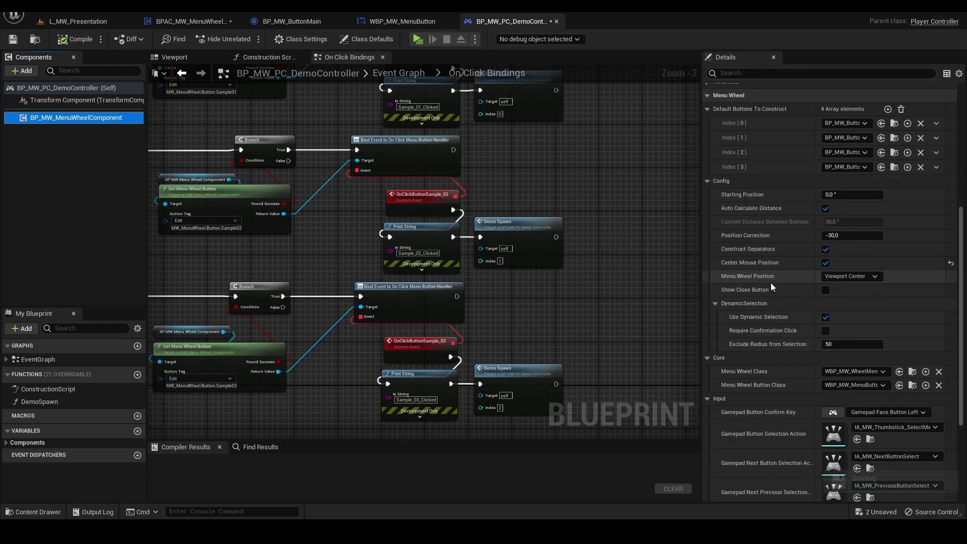
pyautogui.scroll(-3, 771, 285)
pyautogui.scroll(3, 758, 334)
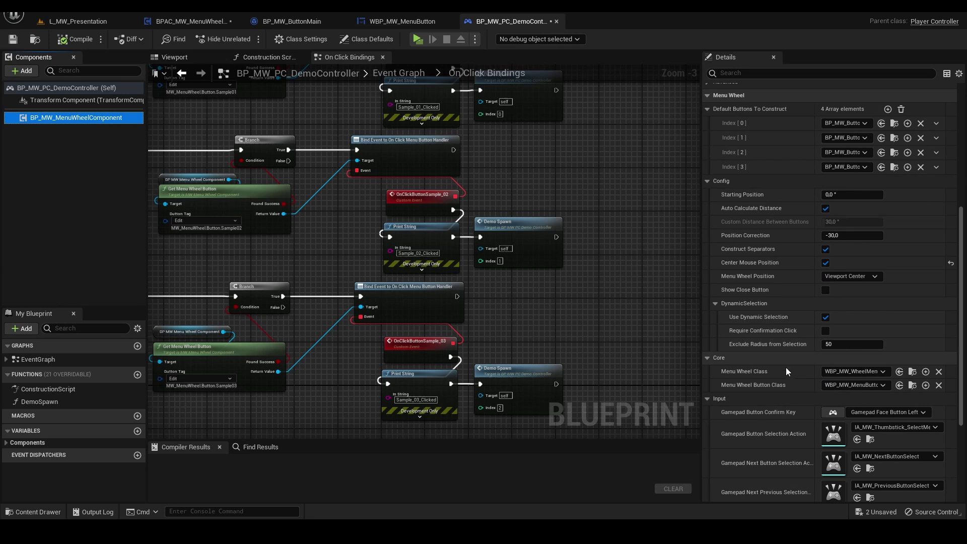
pyautogui.scroll(3, 775, 388)
# Step: Open the demo controller's event graph and examine the BeginPlay chain with its local controller check, menu wheel initialization and OnClickBindings node
pyautogui.click(78, 21)
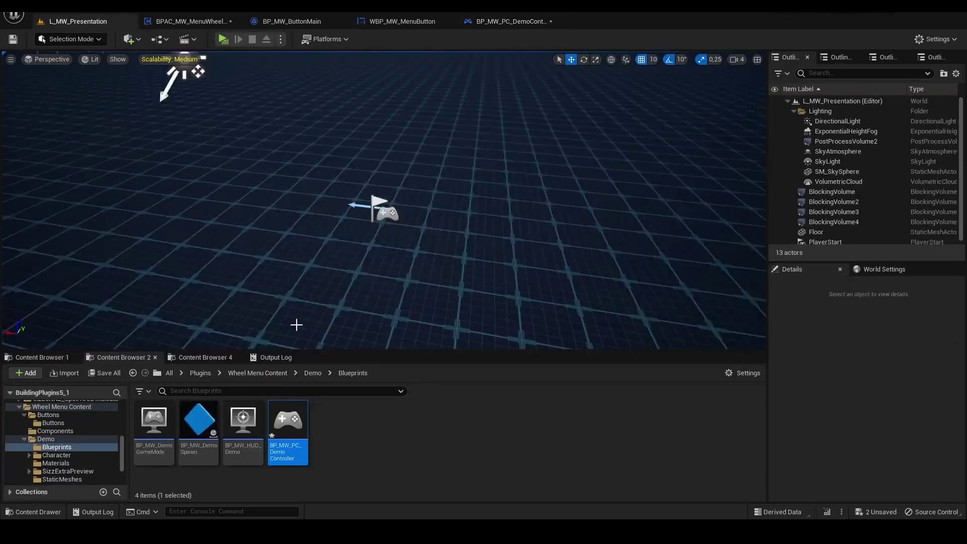
pyautogui.scroll(-1, 93, 440)
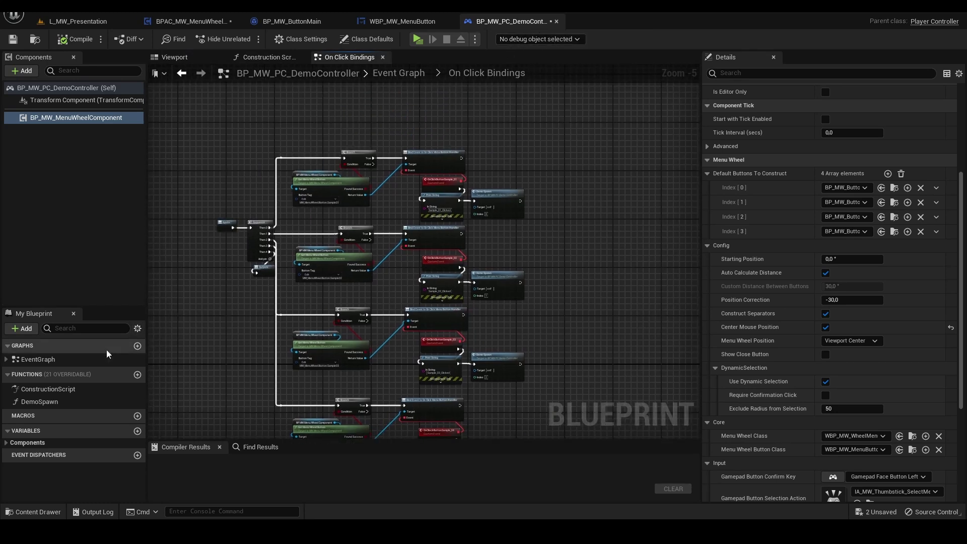
pyautogui.doubleClick(38, 359)
pyautogui.scroll(2, 430, 158)
pyautogui.moveTo(595, 301); pyautogui.dragTo(504, 309, button='right')
pyautogui.scroll(2, 569, 269)
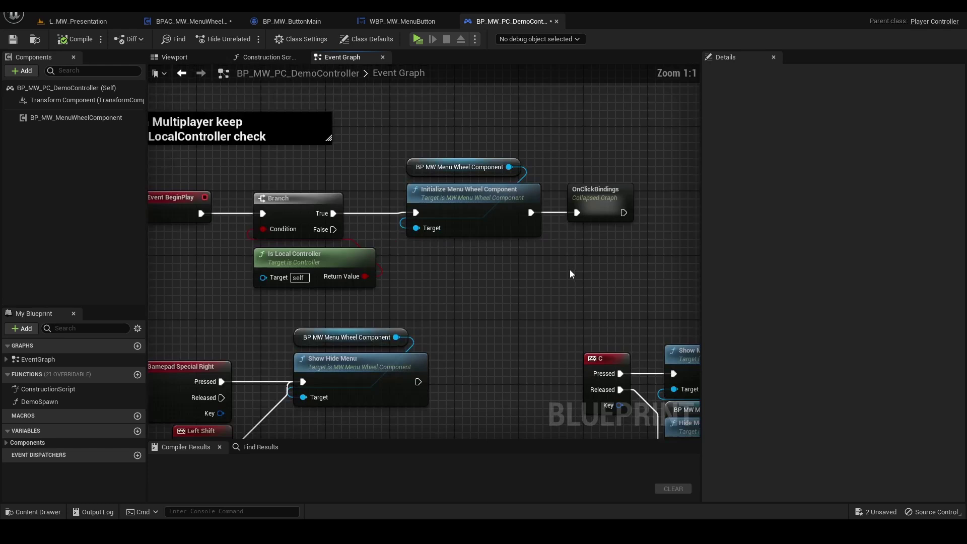
pyautogui.moveTo(492, 259); pyautogui.dragTo(418, 111)
pyautogui.moveTo(418, 110); pyautogui.dragTo(571, 147, button='right')
pyautogui.moveTo(265, 216); pyautogui.dragTo(353, 254)
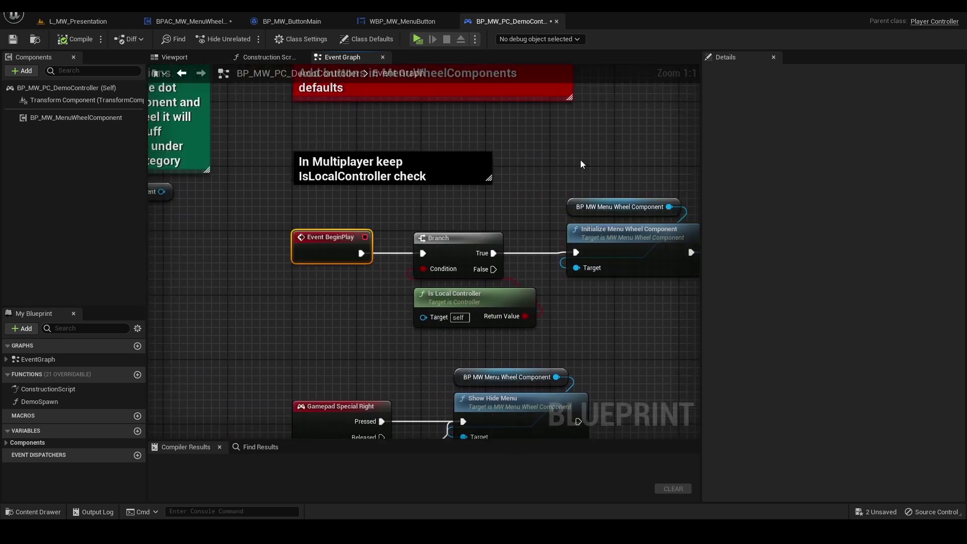
pyautogui.moveTo(601, 162); pyautogui.dragTo(491, 152, button='right')
pyautogui.click(519, 137)
pyautogui.moveTo(519, 137); pyautogui.dragTo(601, 323)
pyautogui.moveTo(601, 323); pyautogui.dragTo(486, 325, button='right')
pyautogui.moveTo(486, 325); pyautogui.dragTo(428, 171)
pyautogui.click(508, 146)
pyautogui.moveTo(541, 284); pyautogui.dragTo(642, 143, button='right')
# Step: Examine the input events that call Show Hide Menu and the C key event that calls Show Menu and Hide Menu
pyautogui.scroll(-1, 583, 204)
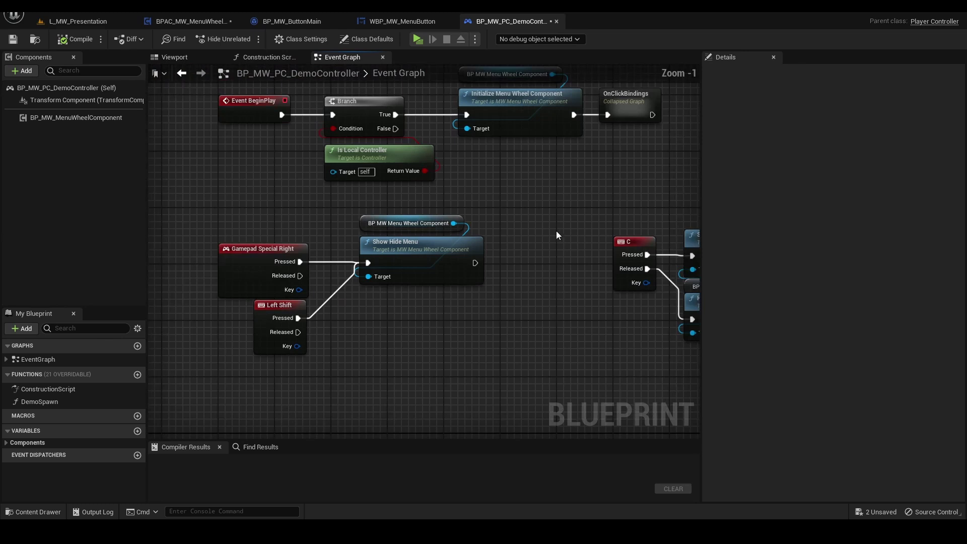
pyautogui.moveTo(555, 231); pyautogui.dragTo(468, 171, button='right')
pyautogui.moveTo(514, 259); pyautogui.dragTo(333, 257, button='right')
pyautogui.moveTo(320, 163); pyautogui.dragTo(553, 352)
pyautogui.click(553, 352)
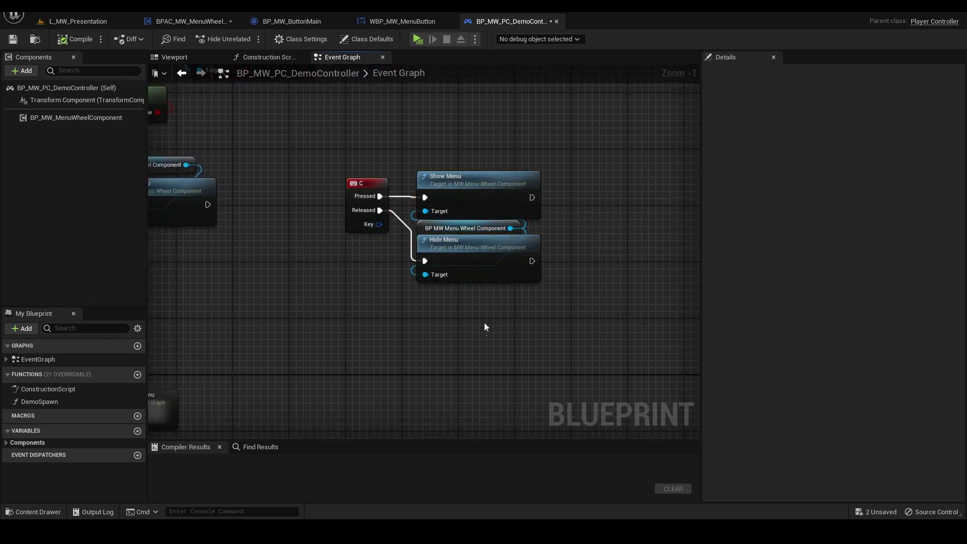
pyautogui.click(322, 185)
pyautogui.moveTo(486, 325); pyautogui.dragTo(611, 338)
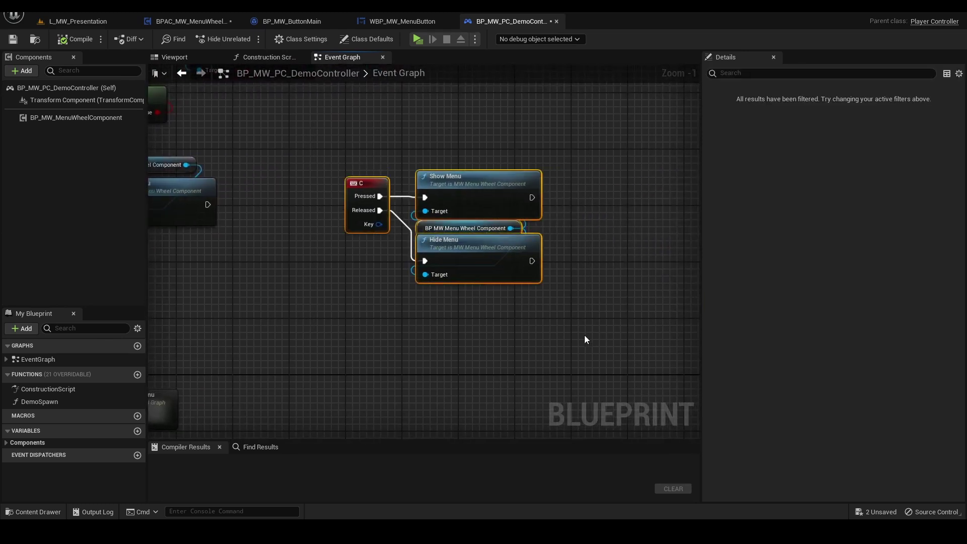
pyautogui.moveTo(584, 334); pyautogui.dragTo(627, 329, button='right')
pyautogui.moveTo(608, 347); pyautogui.dragTo(537, 211)
pyautogui.click(312, 134)
pyautogui.click(553, 249)
pyautogui.moveTo(334, 291); pyautogui.dragTo(579, 345, button='right')
pyautogui.moveTo(457, 364); pyautogui.dragTo(449, 309)
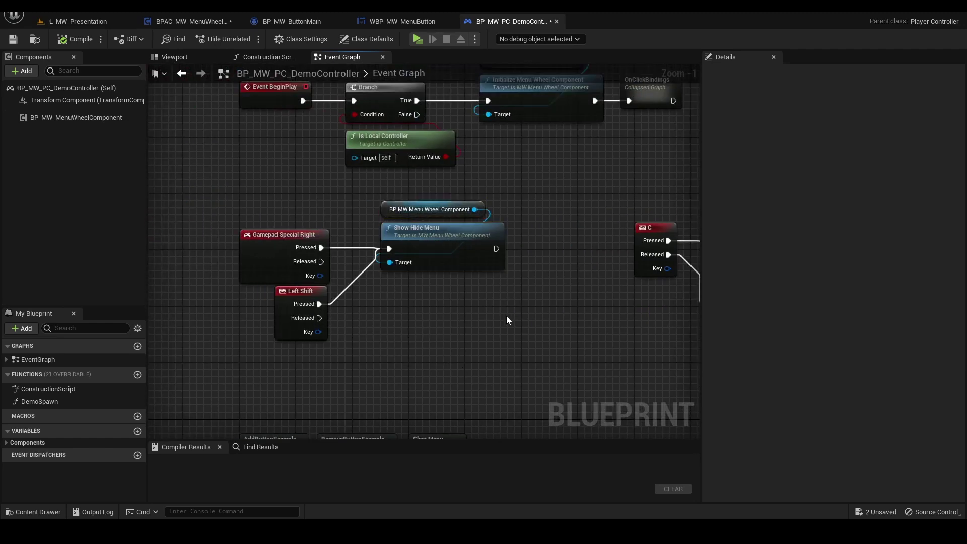
# Step: Open the AddButtonExample collapsed graph and examine its Add Button to Menu nodes
pyautogui.moveTo(506, 315); pyautogui.dragTo(527, 255, button='right')
pyautogui.moveTo(292, 271); pyautogui.dragTo(380, 215, button='right')
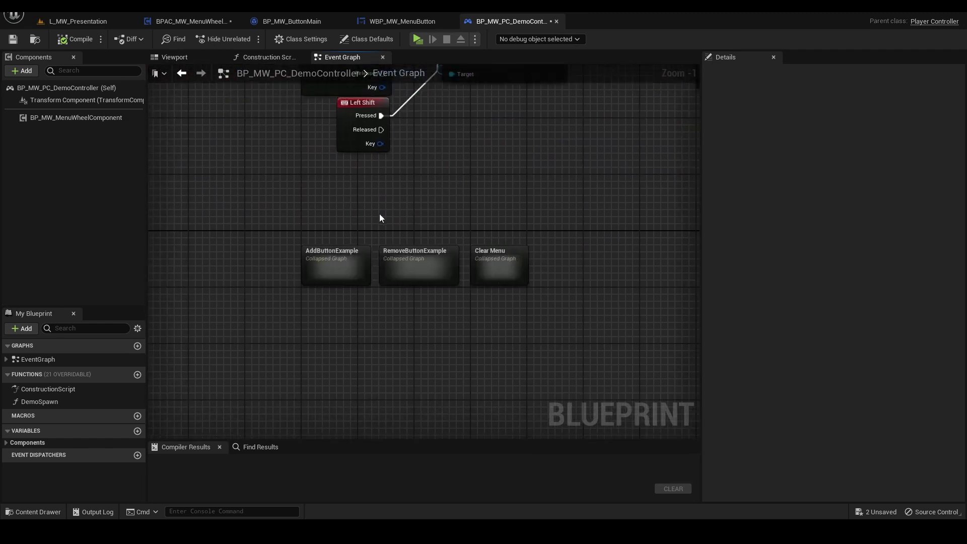
pyautogui.scroll(1, 337, 265)
pyautogui.doubleClick(337, 264)
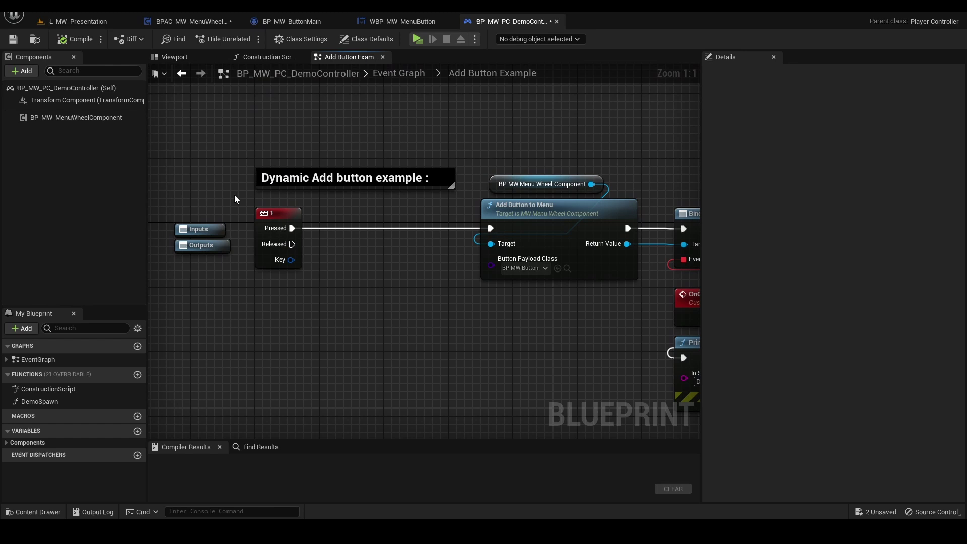
pyautogui.moveTo(234, 195); pyautogui.dragTo(354, 310)
pyautogui.click(355, 310)
pyautogui.moveTo(519, 326); pyautogui.dragTo(331, 284, button='right')
pyautogui.scroll(-2, 332, 285)
pyautogui.moveTo(296, 137); pyautogui.dragTo(556, 346)
# Step: Open the RemoveButtonExample collapsed graph and examine how Remove Button from Menu gets its button by tag
pyautogui.hotkey('alt', 'Left')
pyautogui.doubleClick(448, 280)
pyautogui.moveTo(304, 212); pyautogui.dragTo(390, 317)
pyautogui.click(391, 317)
pyautogui.moveTo(528, 362); pyautogui.dragTo(269, 285, button='right')
pyautogui.moveTo(350, 304); pyautogui.dragTo(432, 334, button='right')
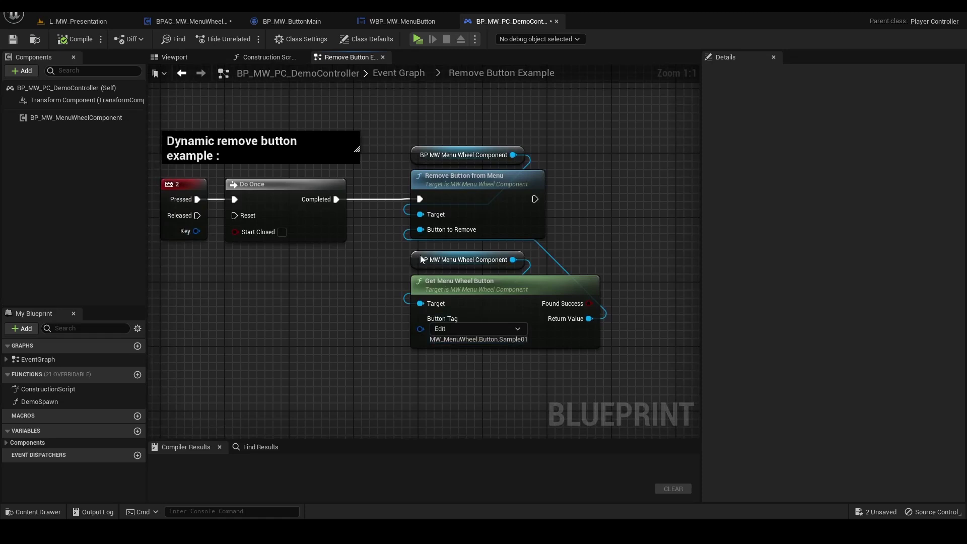
pyautogui.moveTo(400, 140); pyautogui.dragTo(608, 388)
# Step: View the Clear Menu collapsed graph and return to the controller's event graph
pyautogui.hotkey('alt', 'Left')
pyautogui.doubleClick(532, 268)
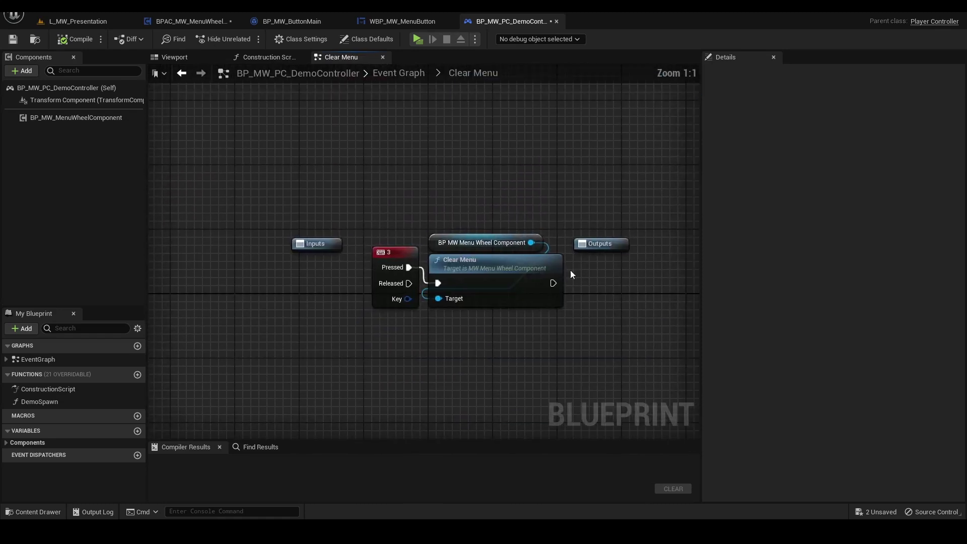
pyautogui.hotkey('alt', 'Left')
# Step: Open the OnClickBindings collapsed graph and examine how it gets the Sample01 menu wheel button by tag
pyautogui.moveTo(565, 166); pyautogui.dragTo(426, 210, button='right')
pyautogui.scroll(-2, 521, 248)
pyautogui.click(430, 172)
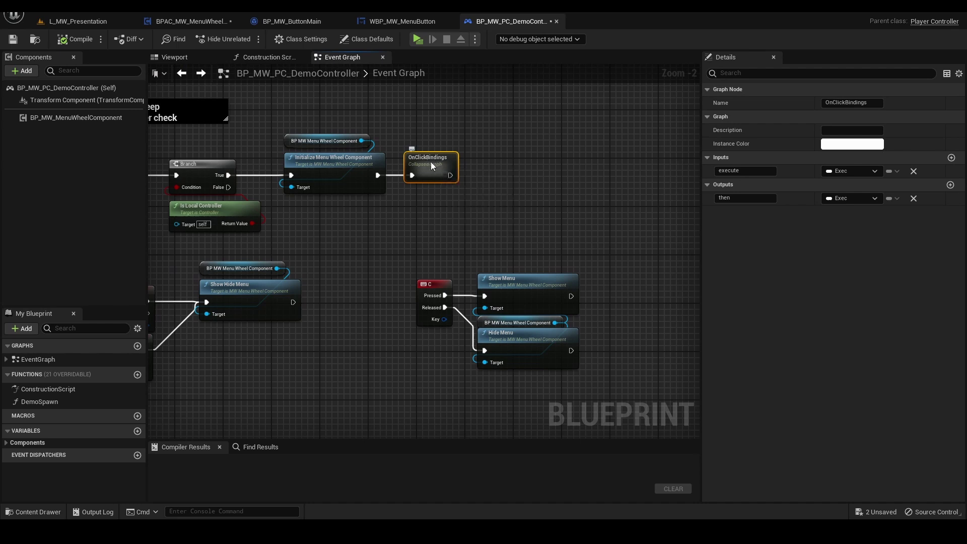
pyautogui.doubleClick(430, 162)
pyautogui.scroll(2, 408, 225)
pyautogui.scroll(1, 347, 154)
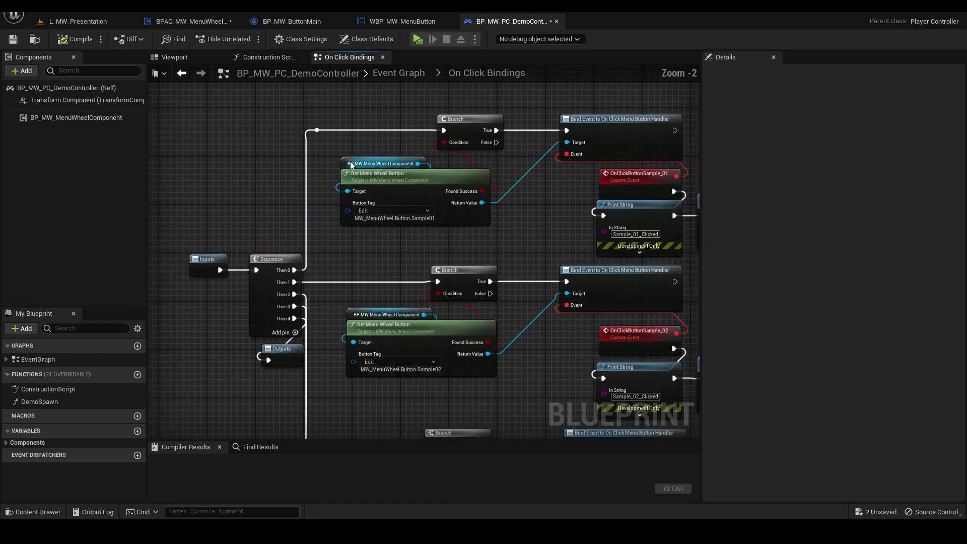
pyautogui.moveTo(330, 152); pyautogui.dragTo(445, 165)
pyautogui.click(444, 164)
pyautogui.moveTo(443, 164); pyautogui.dragTo(394, 187, button='right')
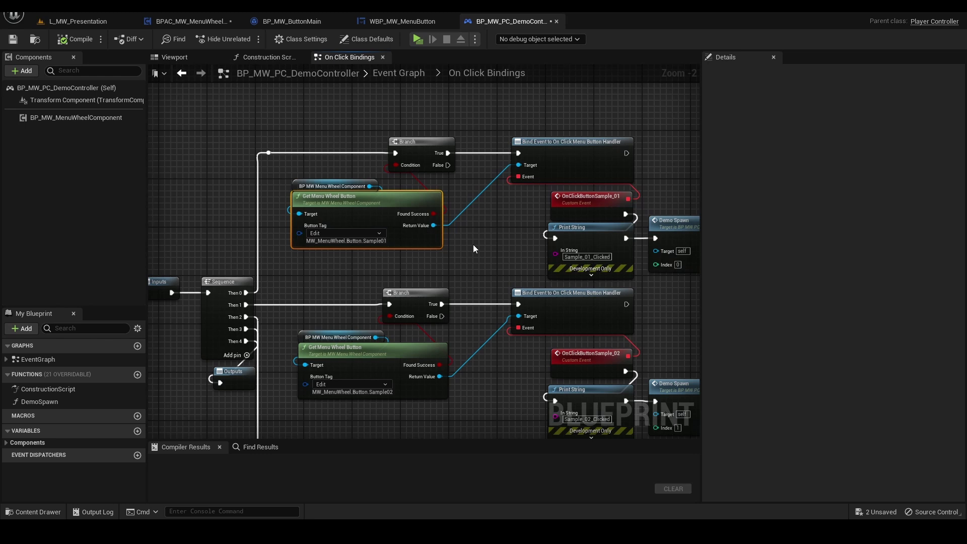
pyautogui.moveTo(462, 243); pyautogui.dragTo(430, 258, button='right')
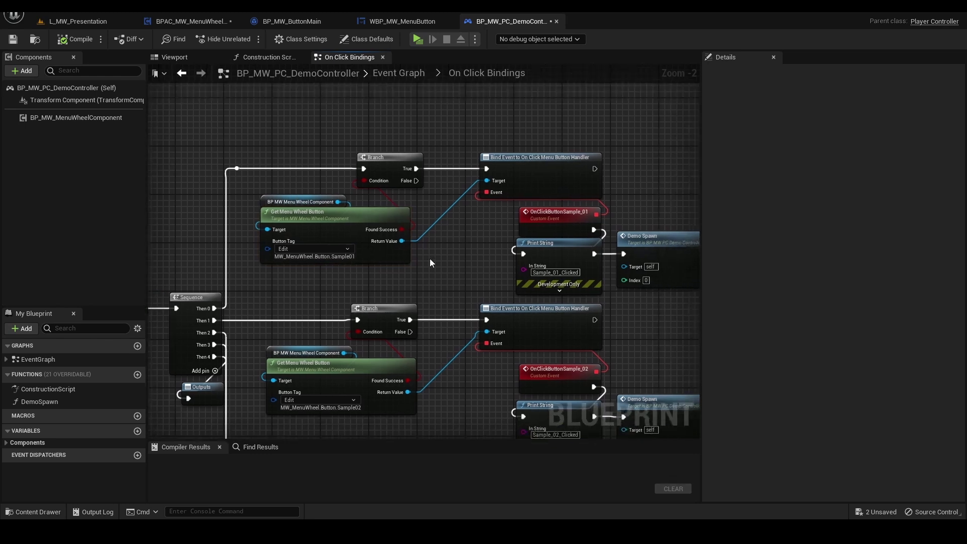
# Step: Reopen the BP_MW_ButtonSample01 blueprint from the nested Buttons folder to check its button tag
pyautogui.click(301, 23)
pyautogui.click(402, 21)
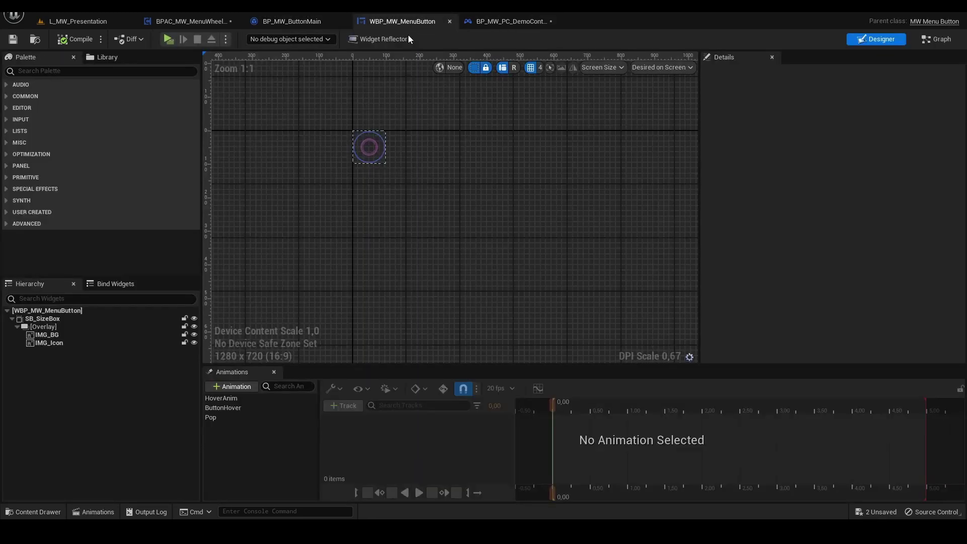
pyautogui.click(192, 21)
pyautogui.click(78, 22)
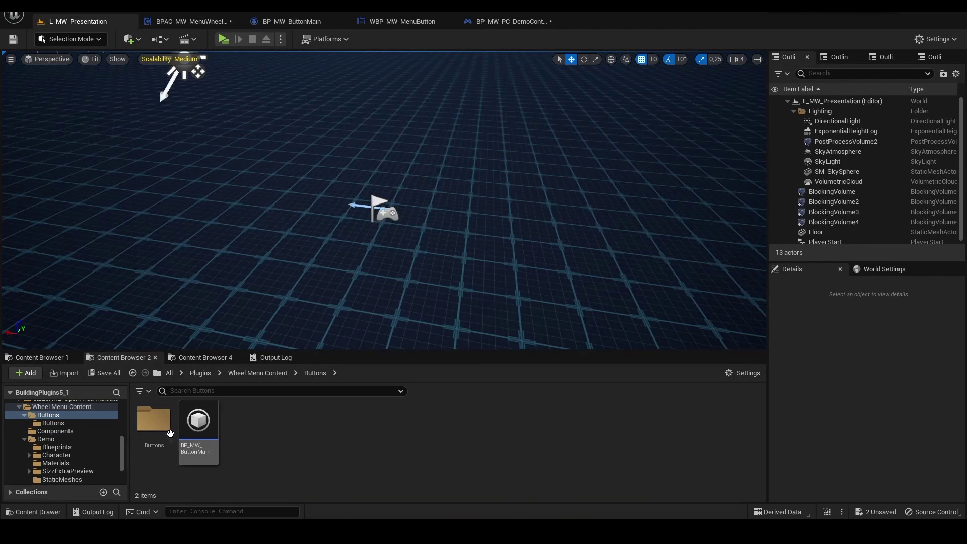
pyautogui.doubleClick(153, 419)
pyautogui.doubleClick(151, 420)
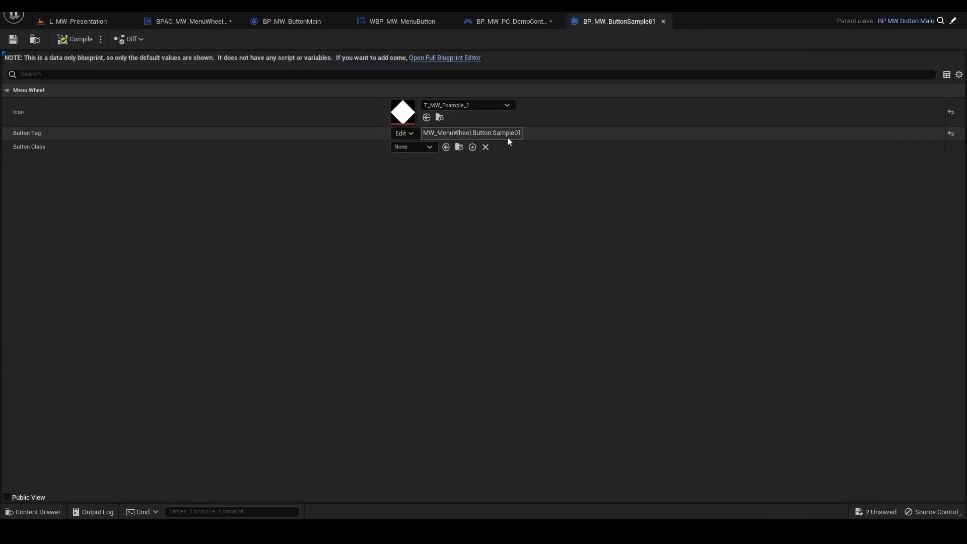
# Step: Return to the demo controller's On Click Bindings graph and examine how the Get Menu Wheel Button node fetches the Sample01 button
pyautogui.click(528, 21)
pyautogui.moveTo(434, 277); pyautogui.dragTo(259, 199)
pyautogui.click(446, 254)
pyautogui.moveTo(495, 265); pyautogui.dragTo(396, 259, button='right')
pyautogui.moveTo(378, 128); pyautogui.dragTo(530, 187)
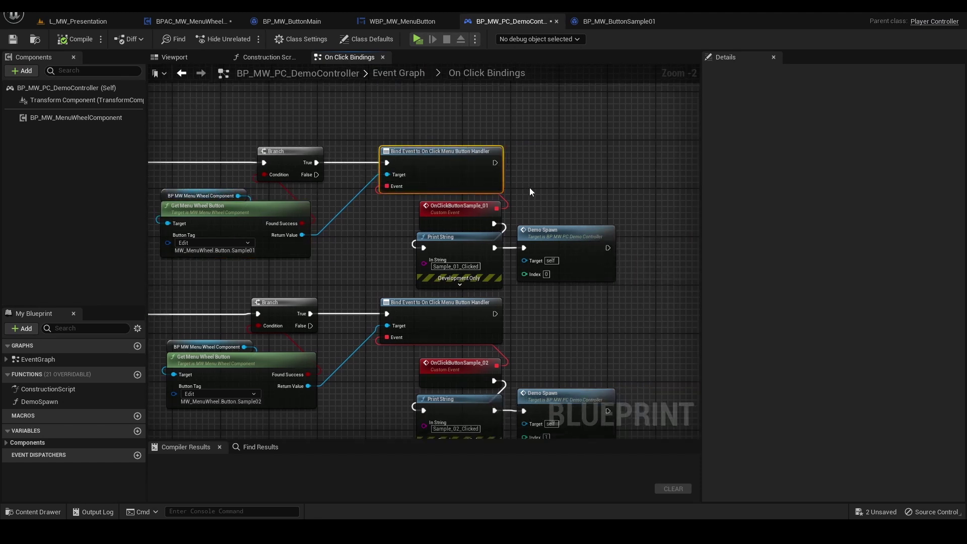
pyautogui.moveTo(335, 255); pyautogui.dragTo(427, 251, button='right')
pyautogui.moveTo(444, 254); pyautogui.dragTo(241, 223)
pyautogui.click(474, 260)
pyautogui.moveTo(475, 260); pyautogui.dragTo(344, 270, button='right')
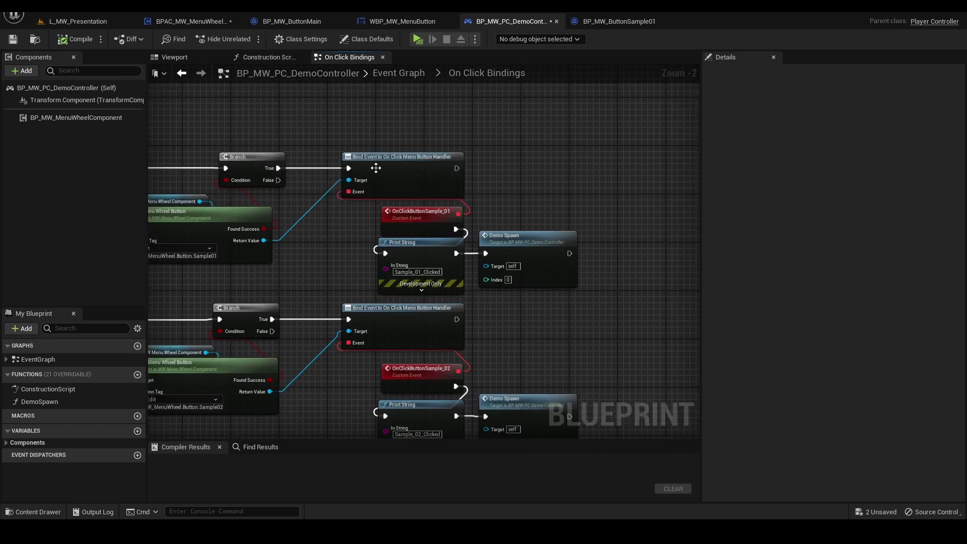
# Step: Examine the Bind Event to On Click Menu Button Handler node that follows the Sample01 button's Branch
pyautogui.moveTo(318, 114); pyautogui.dragTo(524, 178)
pyautogui.click(522, 179)
pyautogui.moveTo(326, 133); pyautogui.dragTo(501, 183)
pyautogui.moveTo(501, 183); pyautogui.dragTo(647, 195, button='right')
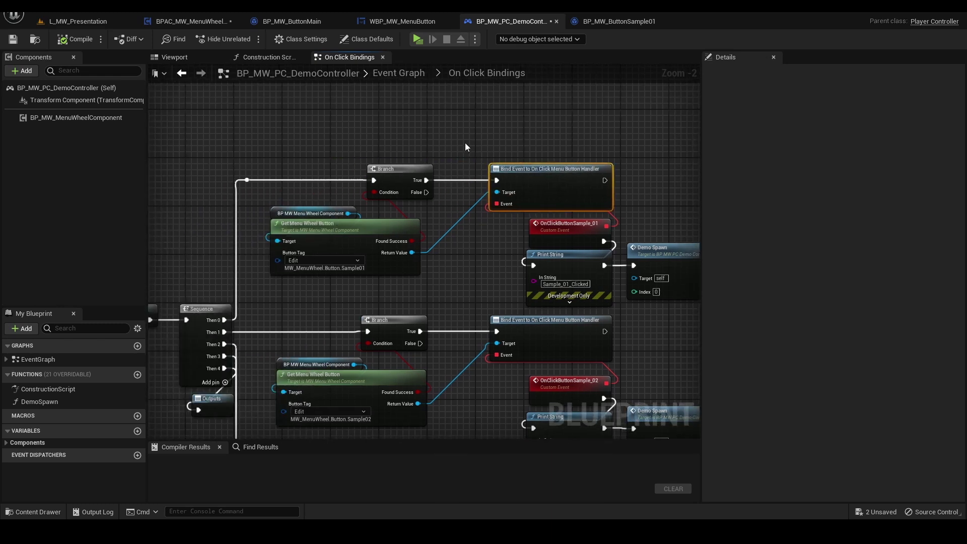
pyautogui.moveTo(464, 147); pyautogui.dragTo(402, 135, button='right')
# Step: Examine the OnClickButtonSample_01 custom event with its Print String and Demo Spawn nodes
pyautogui.moveTo(605, 183); pyautogui.dragTo(558, 141, button='right')
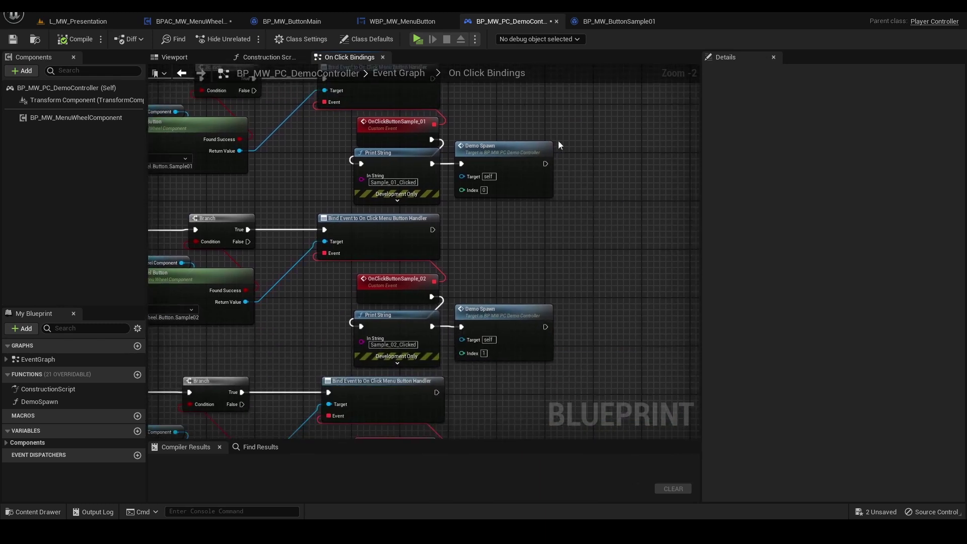
pyautogui.scroll(-2, 557, 140)
pyautogui.scroll(3, 605, 234)
pyautogui.moveTo(592, 227); pyautogui.dragTo(439, 125)
pyautogui.click(454, 125)
pyautogui.scroll(-3, 597, 261)
pyautogui.moveTo(597, 259); pyautogui.dragTo(494, 161)
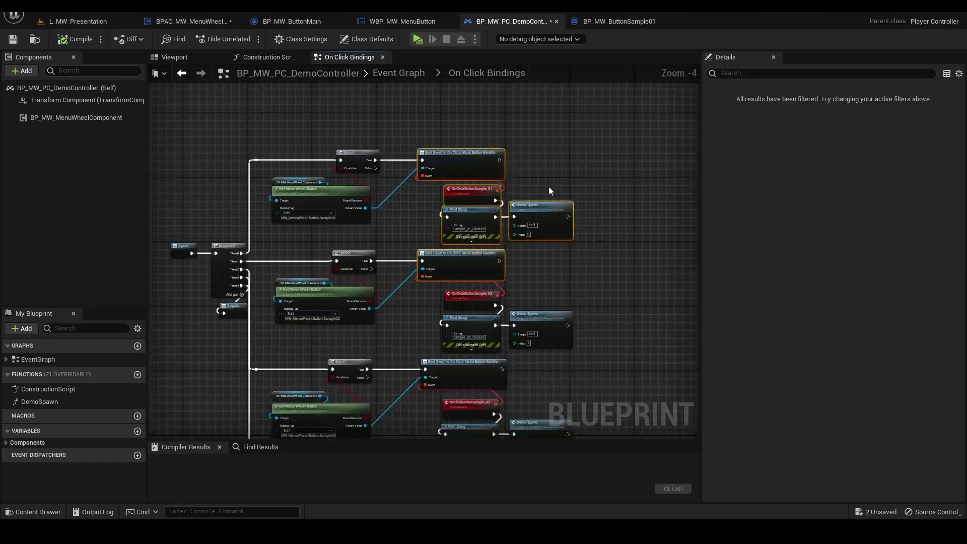
# Step: Look over the click bindings of the other sample buttons and compile the demo controller blueprint
pyautogui.click(548, 187)
pyautogui.moveTo(633, 273); pyautogui.dragTo(595, 107, button='right')
pyautogui.moveTo(590, 241); pyautogui.dragTo(598, 306, button='right')
pyautogui.moveTo(590, 135); pyautogui.dragTo(580, 268, button='right')
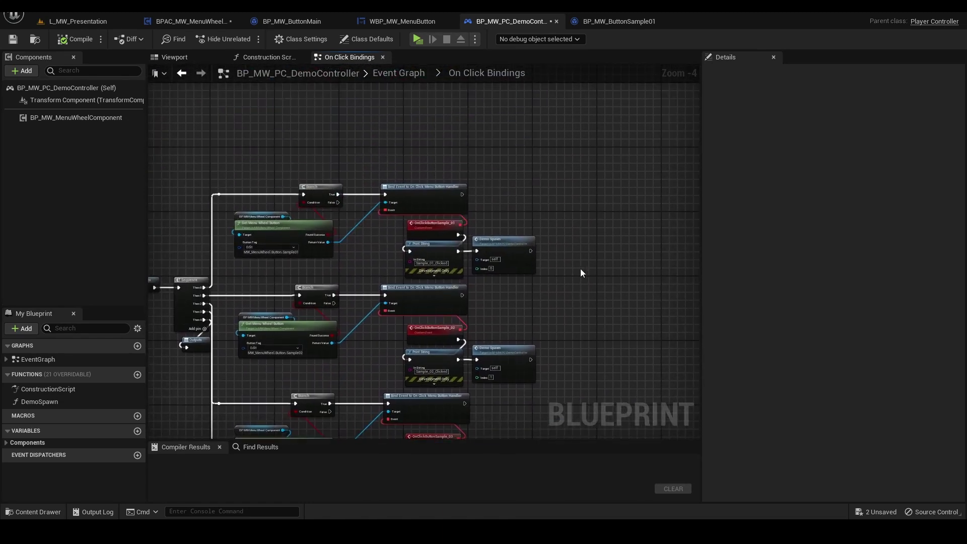
pyautogui.click(80, 42)
# Step: Go to the BPAC_MW_MenuWheelComponent blueprint and examine the Gamepad Users note in its event graph
pyautogui.click(403, 21)
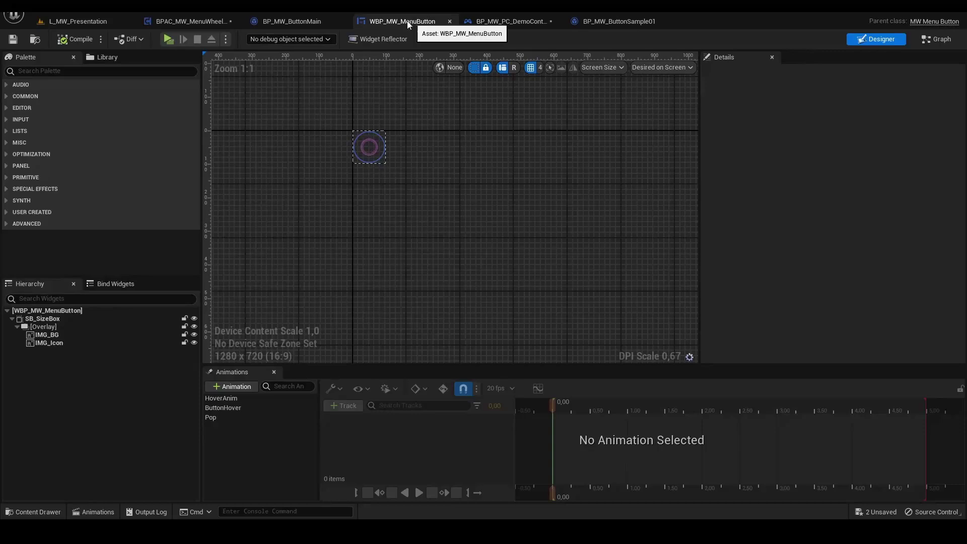
pyautogui.click(286, 21)
pyautogui.click(174, 21)
pyautogui.moveTo(569, 238)
pyautogui.mouseDown(button='right')
pyautogui.moveTo(539, 119)
pyautogui.moveTo(540, 73)
pyautogui.moveTo(552, 241)
pyautogui.mouseUp(button='right')
pyautogui.scroll(-1, 540, 73)
pyautogui.scroll(2, 551, 241)
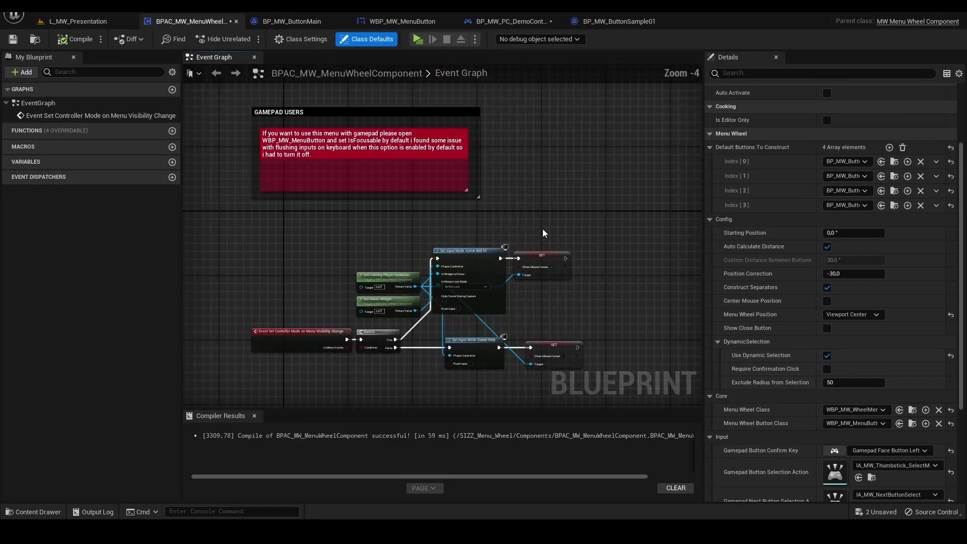
pyautogui.moveTo(542, 233); pyautogui.dragTo(547, 252, button='right')
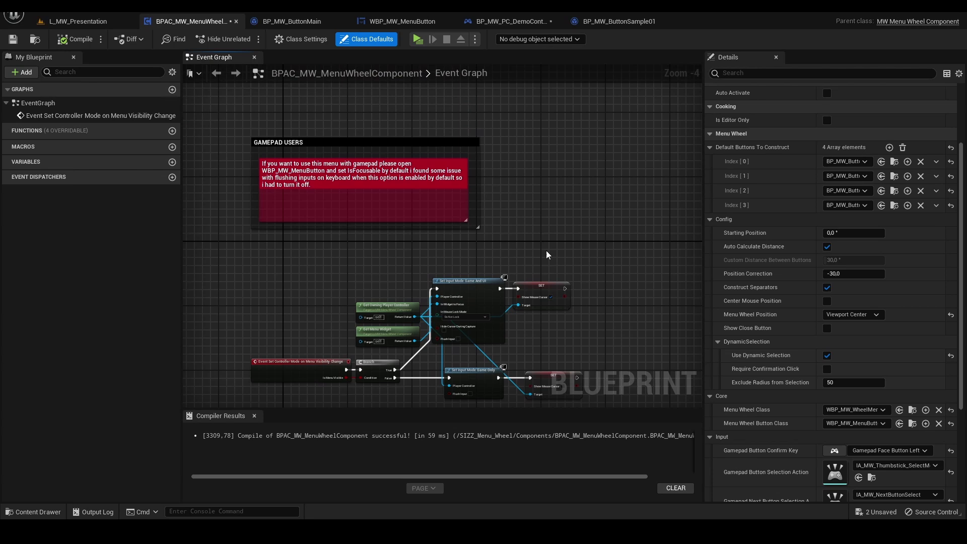